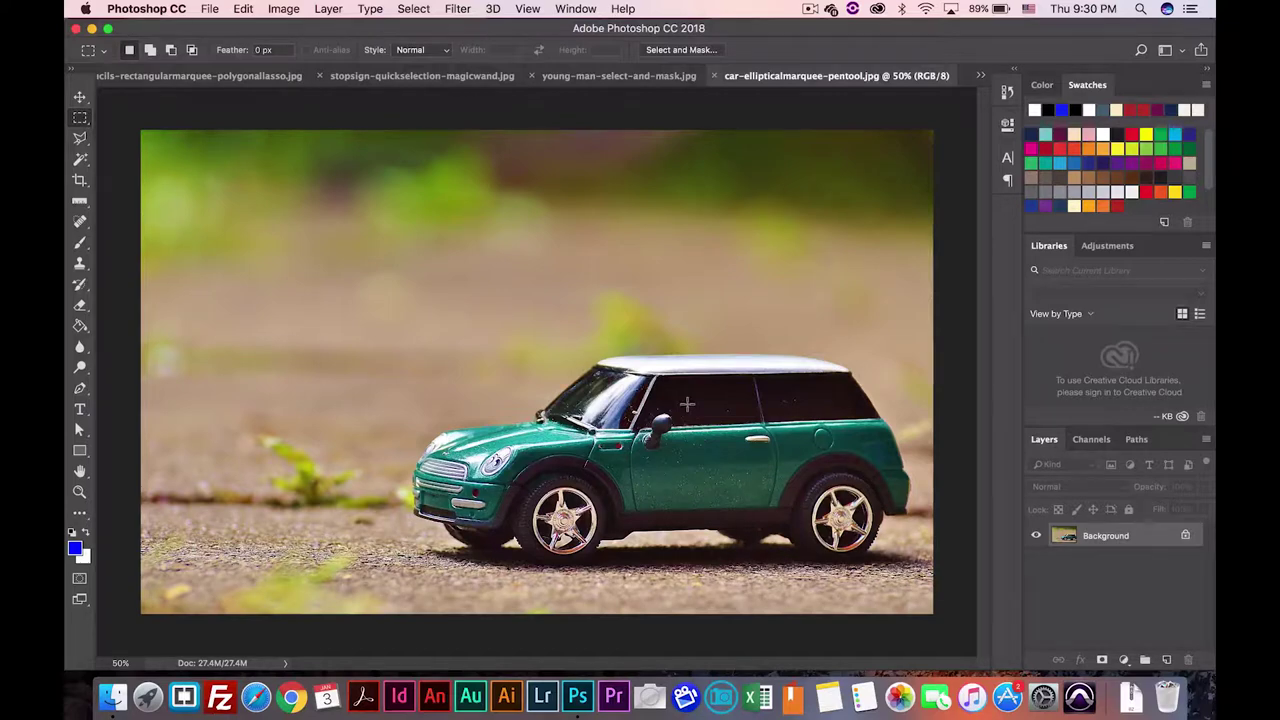
Switch to the Elliptical Marquee Tool and zoom in on the car's front wheel.
left_click(78, 124)
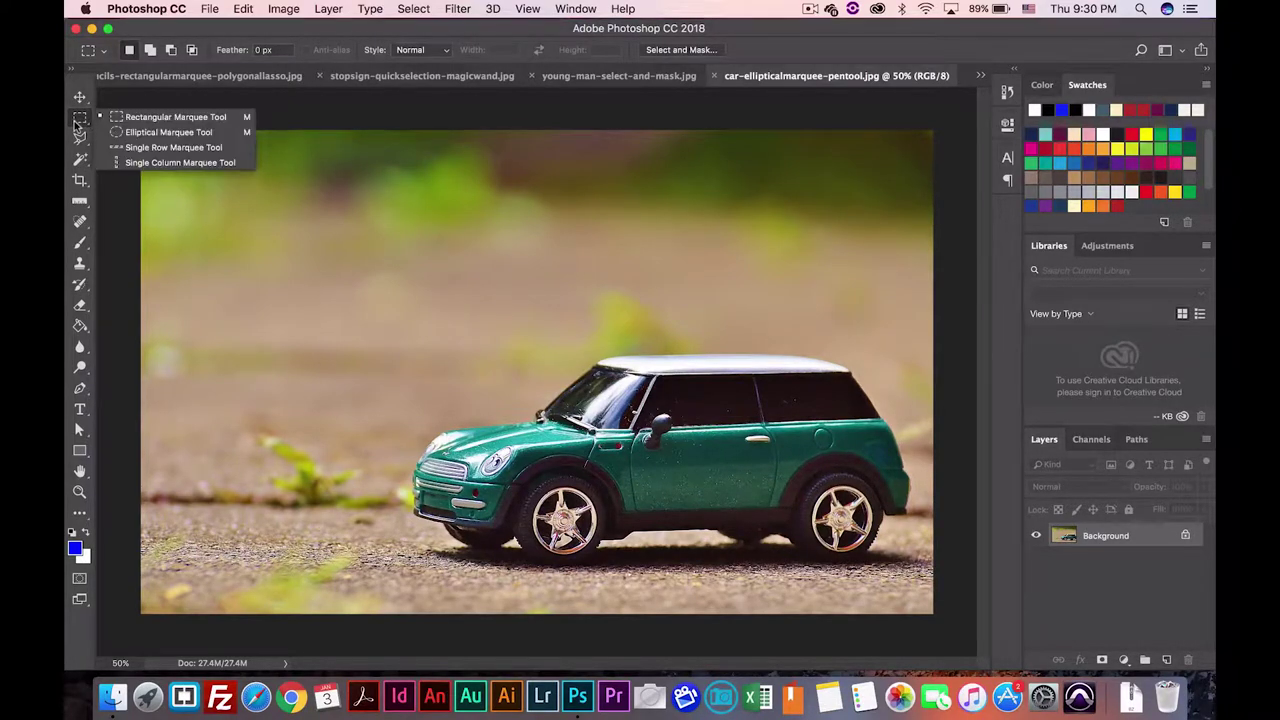
left_click(175, 137)
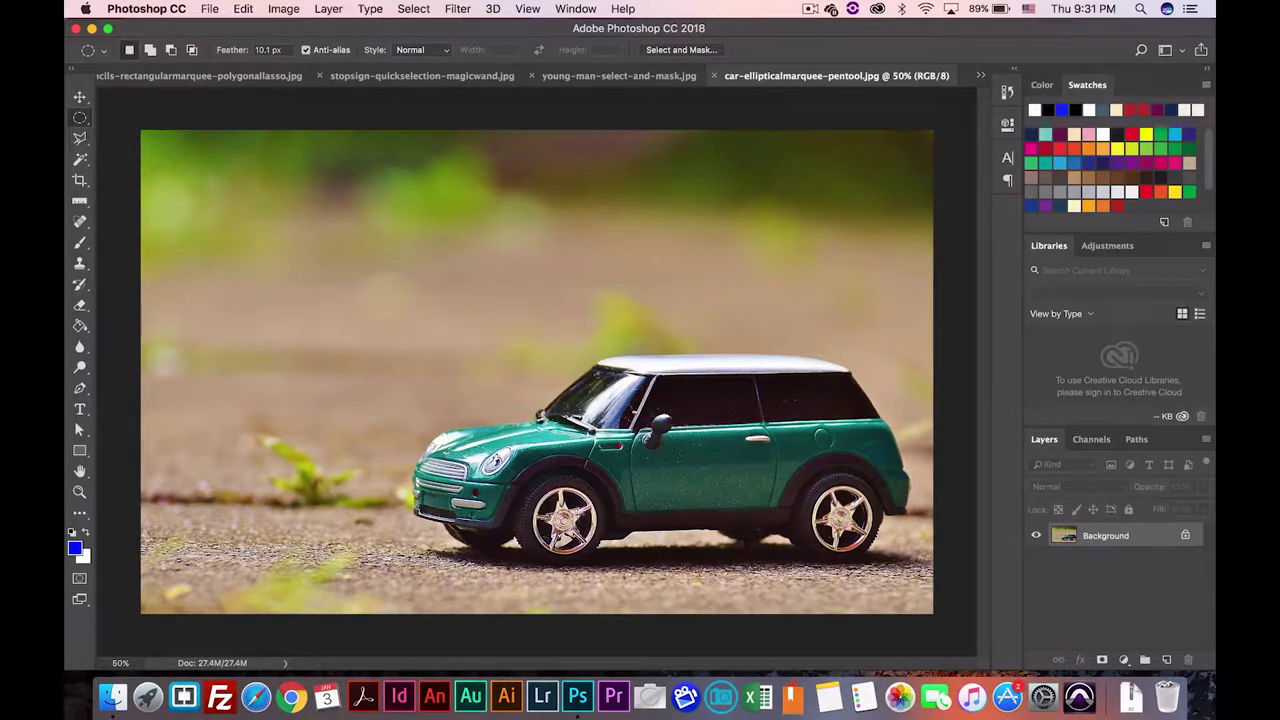
scroll(581, 523, "up", 5)
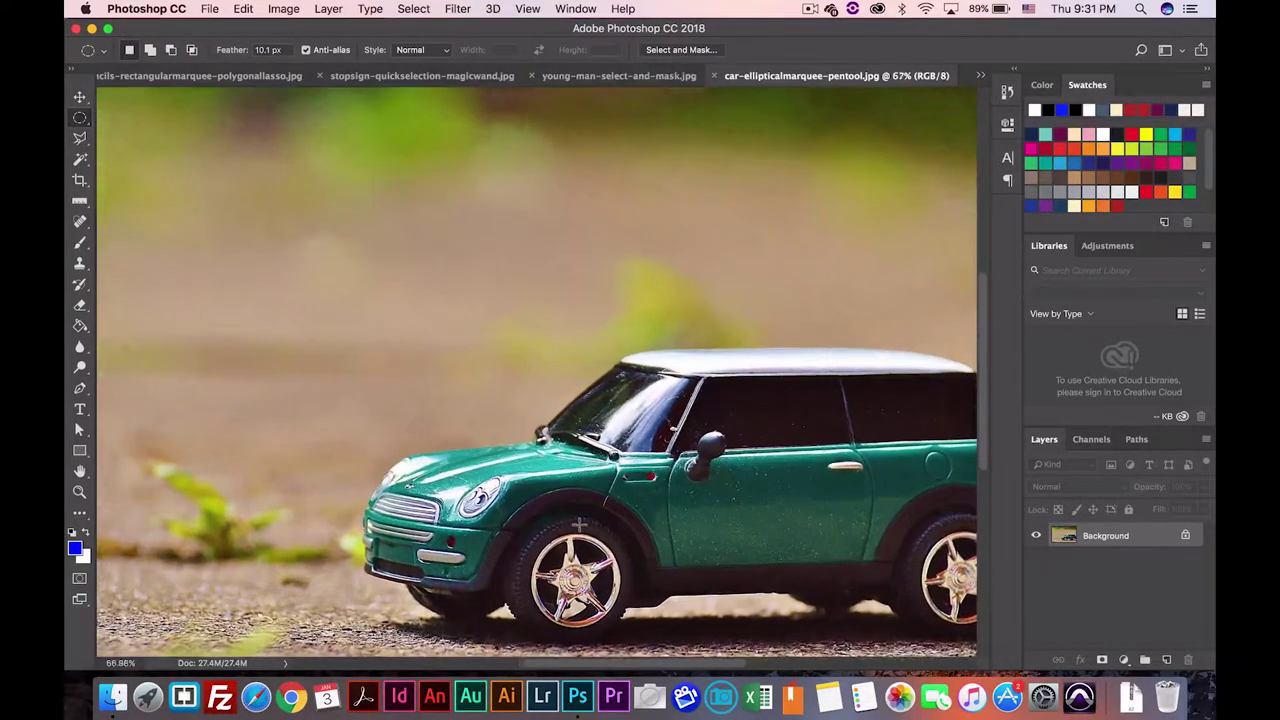
scroll(581, 523, "up", 1)
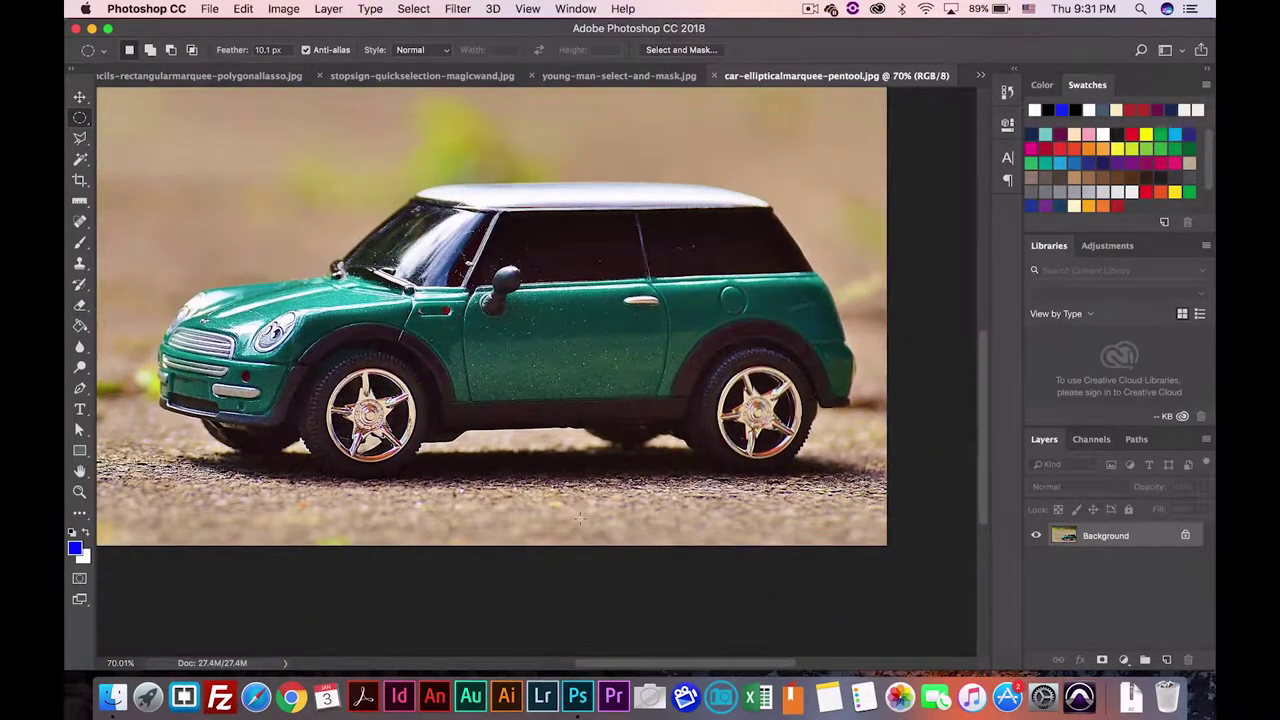
scroll(578, 517, "up", 1)
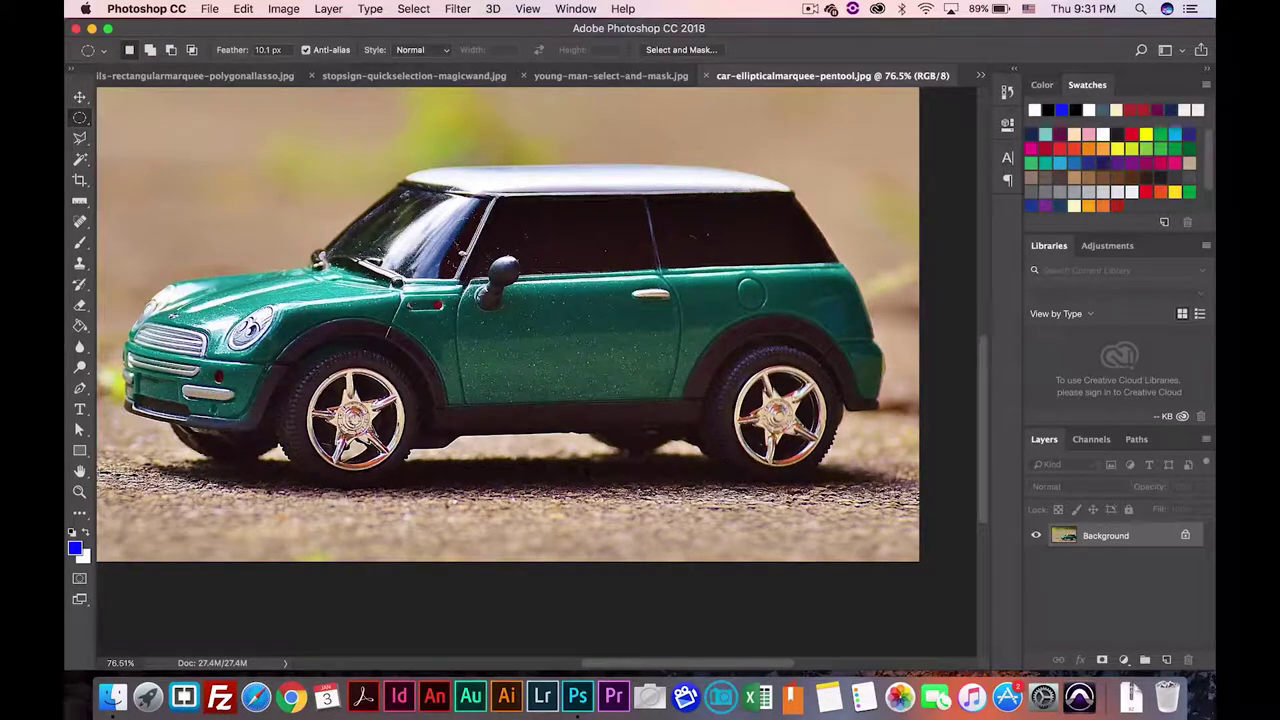
Set Feather to 0 px and drag a circular selection fitted around the front wheel.
left_click(306, 50)
left_click(306, 50)
left_click(274, 50)
type("0")
left_click_drag(368, 410, 433, 374)
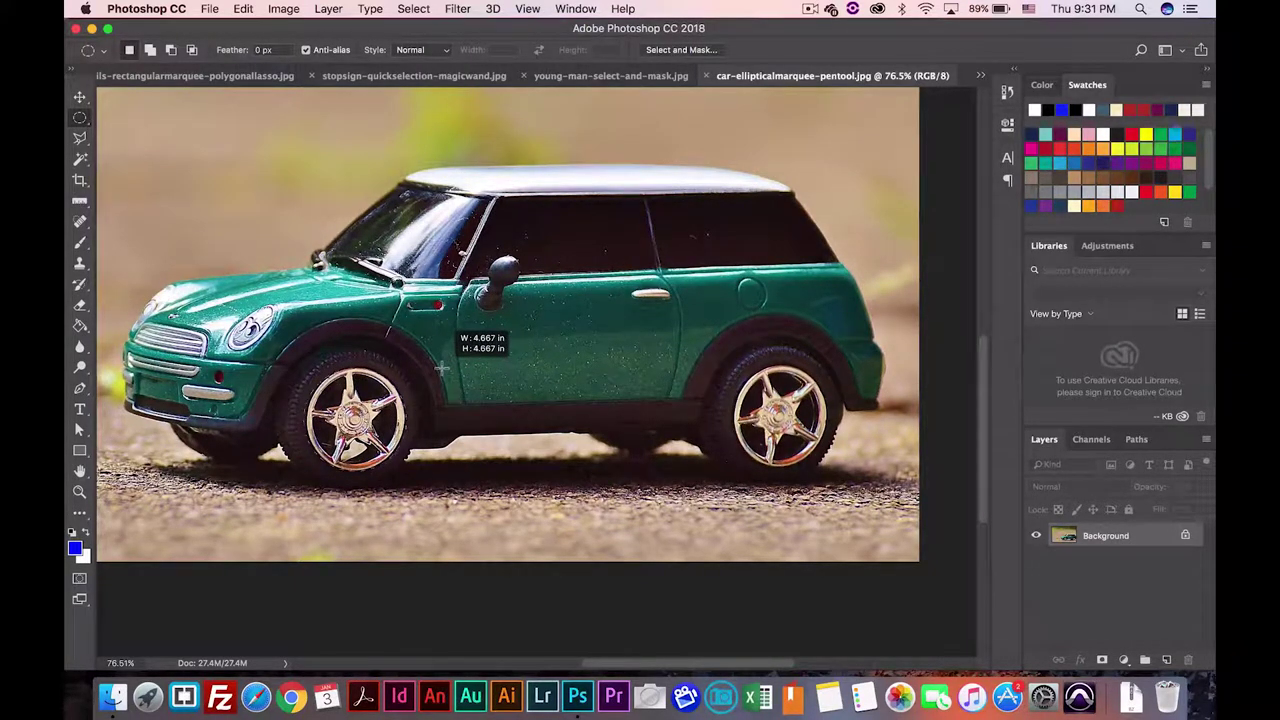
mouse_move(437, 370)
left_mouse_down()
mouse_move(394, 344)
mouse_move(507, 327)
mouse_move(650, 276)
mouse_move(465, 331)
mouse_move(440, 368)
left_mouse_up()
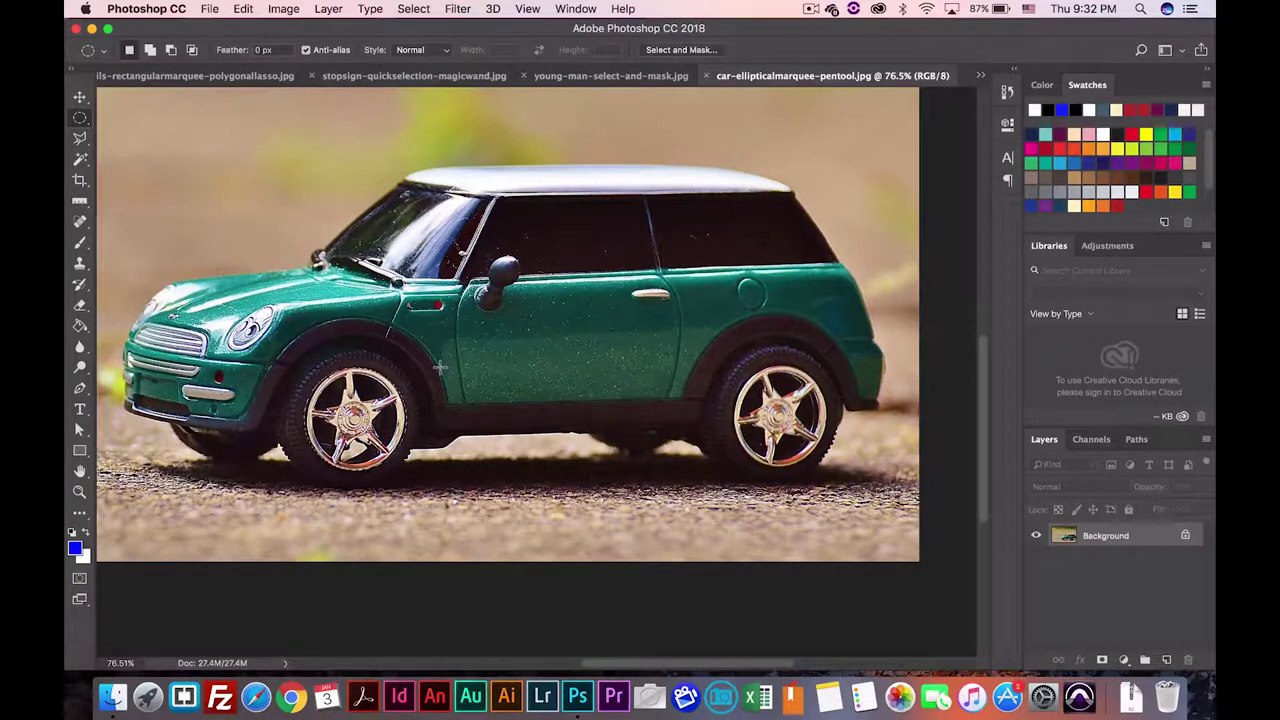
Add a new layer named 'front tire'.
left_click(1167, 662)
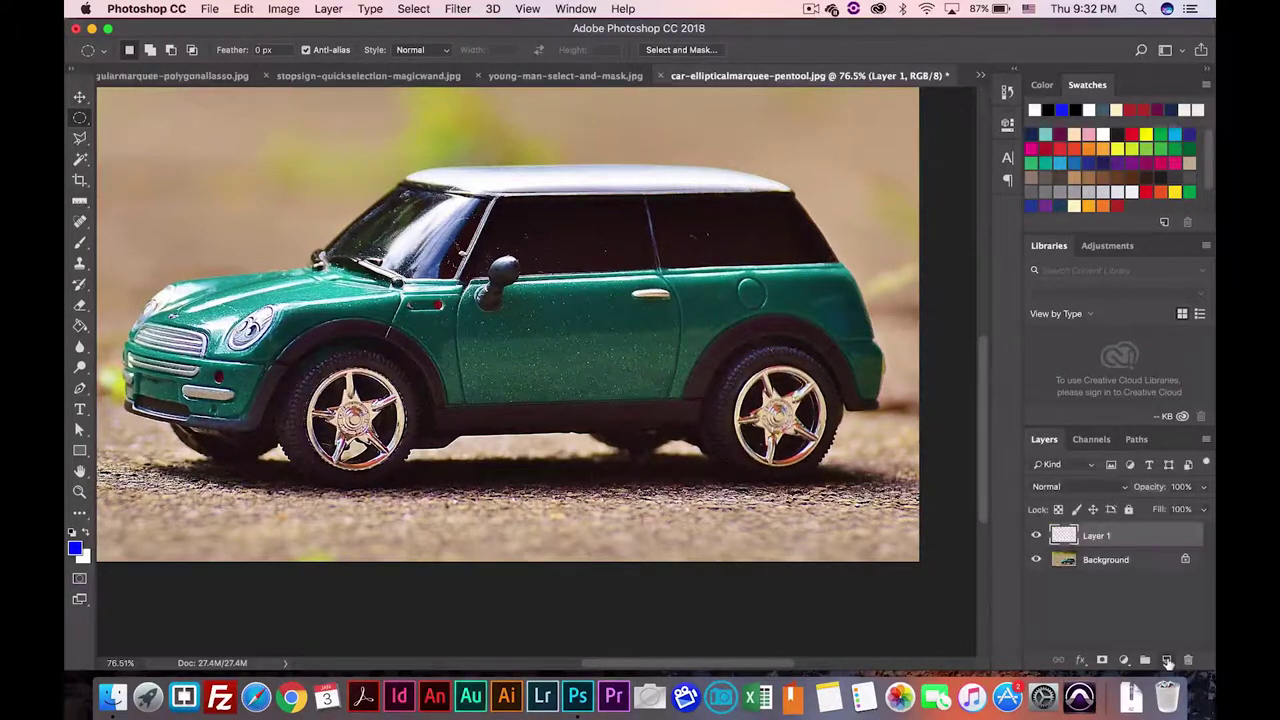
double_click(1097, 536)
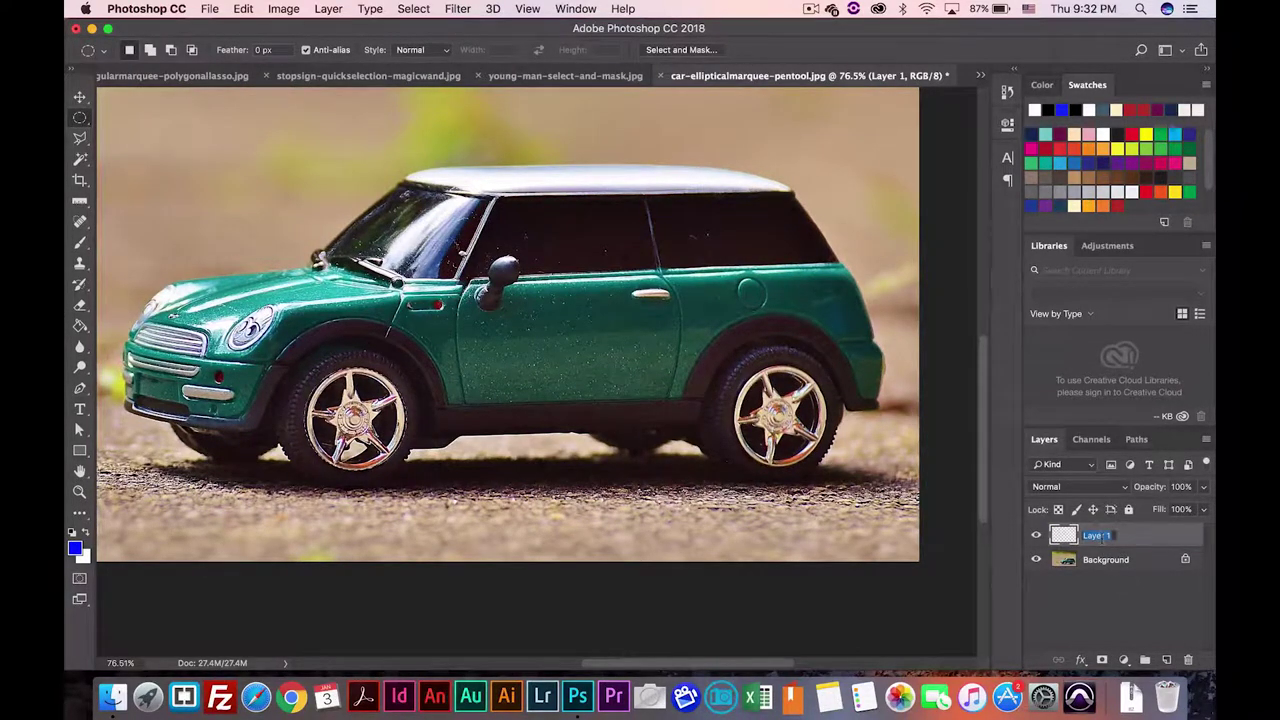
type("front tire")
key("Return")
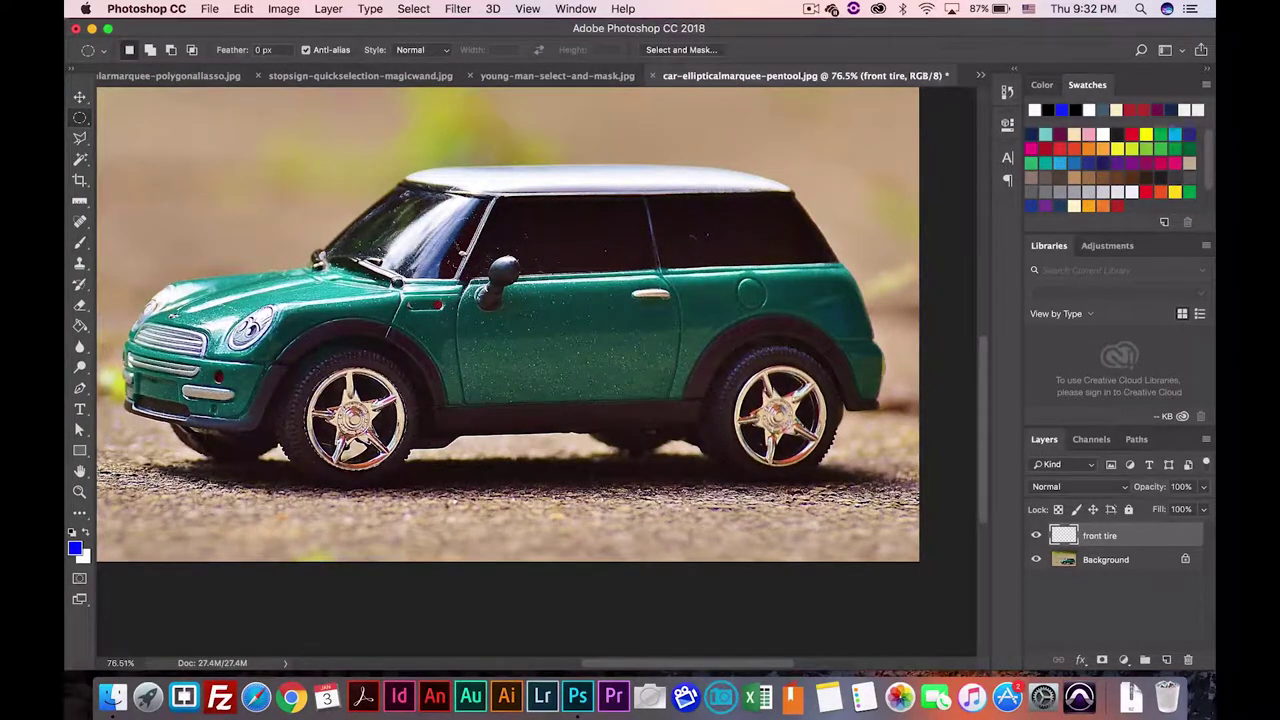
Paint blue over the selected front wheel with the Brush tool.
left_click(81, 243)
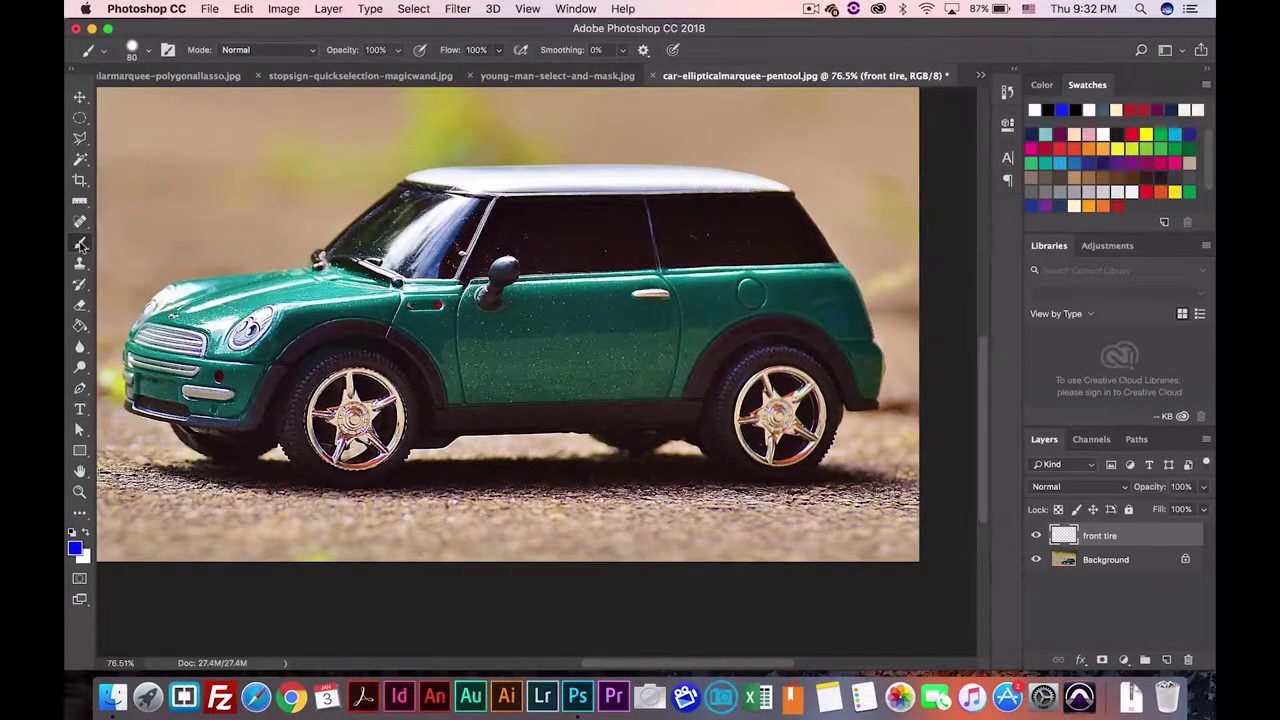
left_click(77, 550)
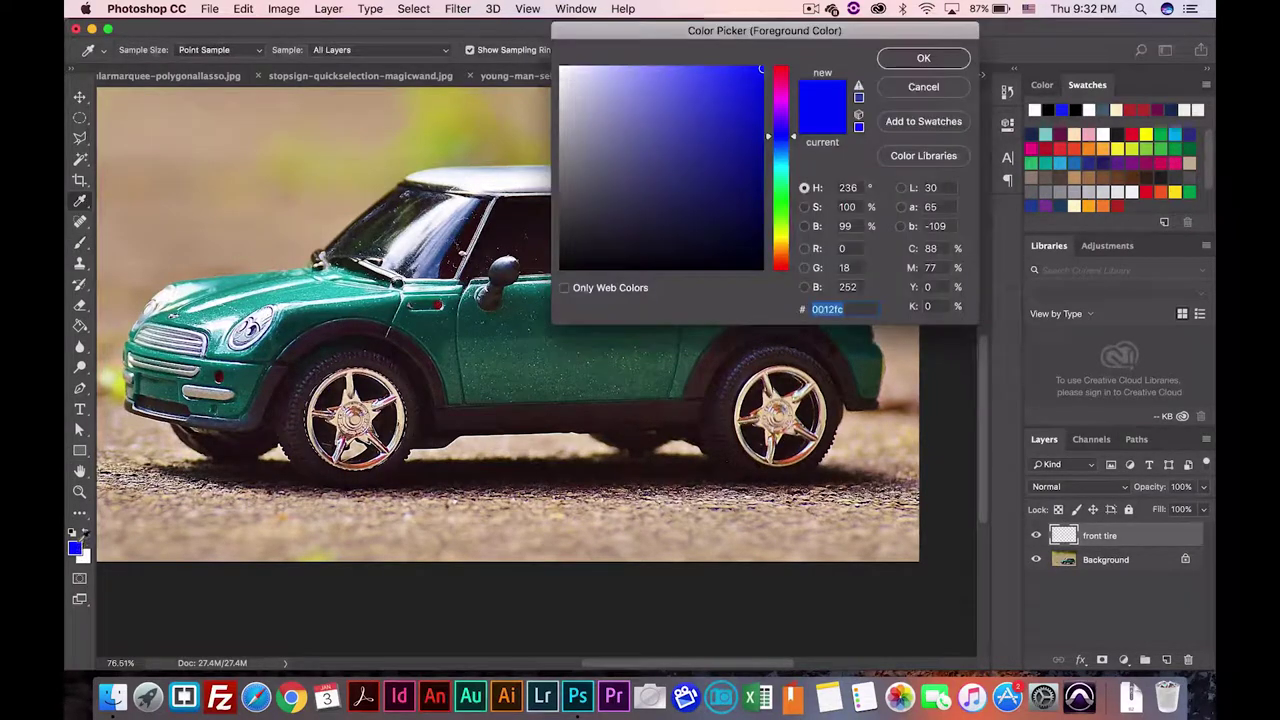
left_click(903, 61)
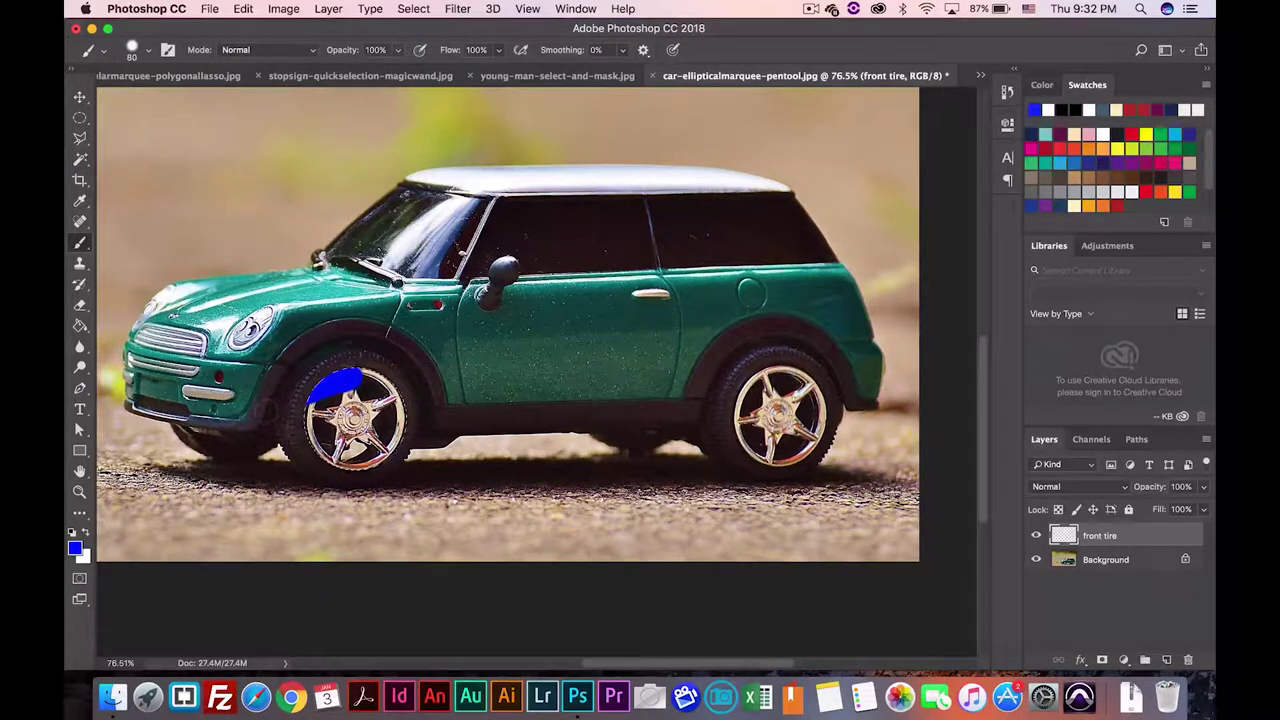
left_click_drag(365, 385, 330, 400)
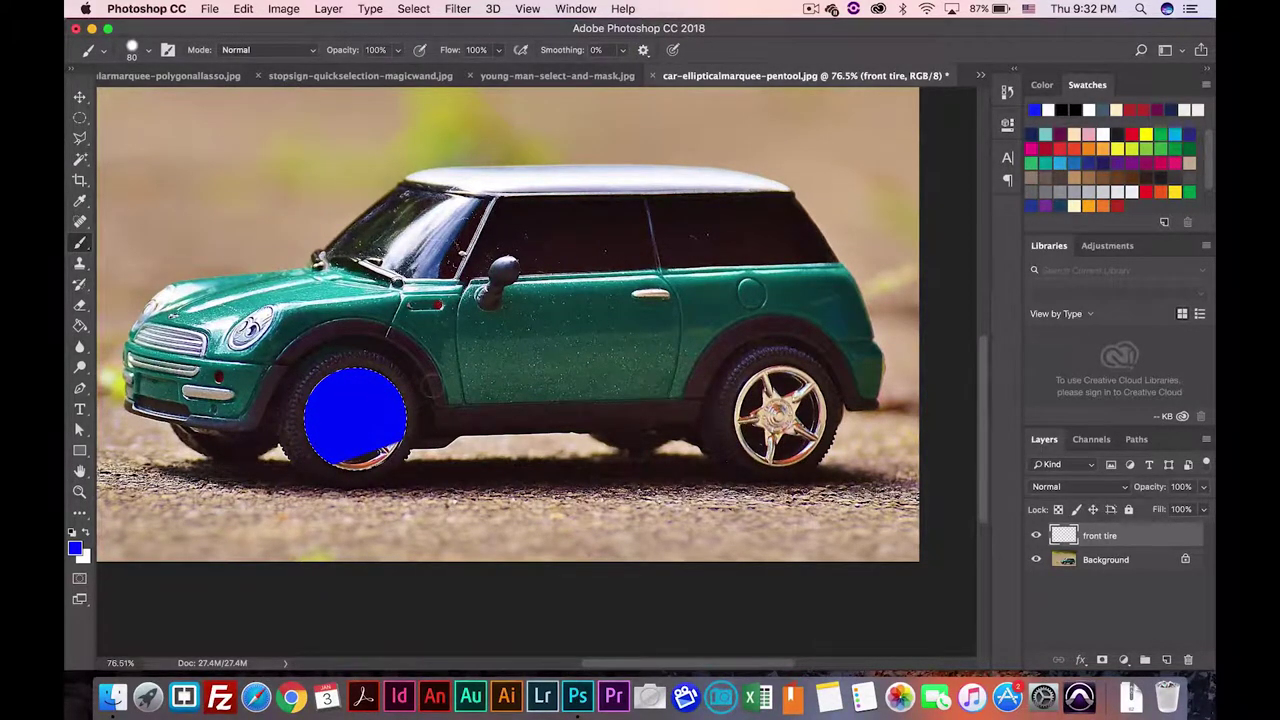
left_click_drag(429, 385, 366, 453)
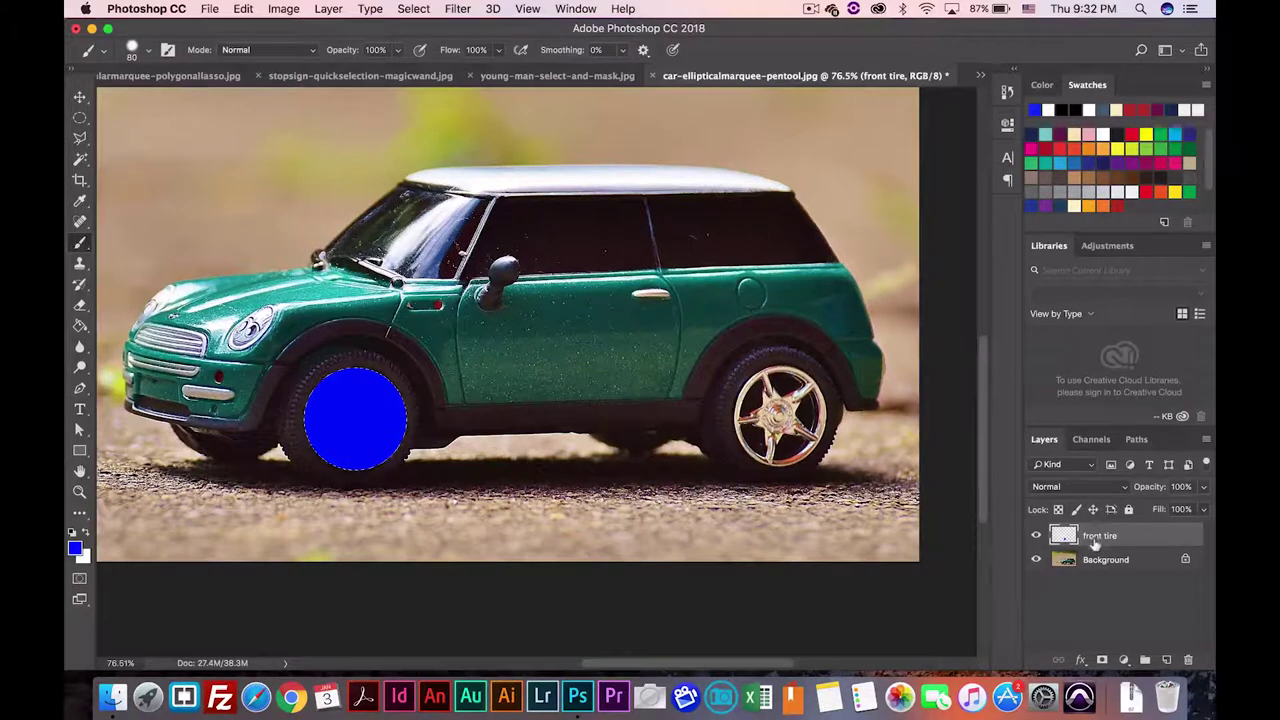
Compare the tinted wheel with the original, then set the front tire layer's blend mode to Color Burn.
left_click(1037, 537)
left_click(1037, 538)
left_click(1037, 537)
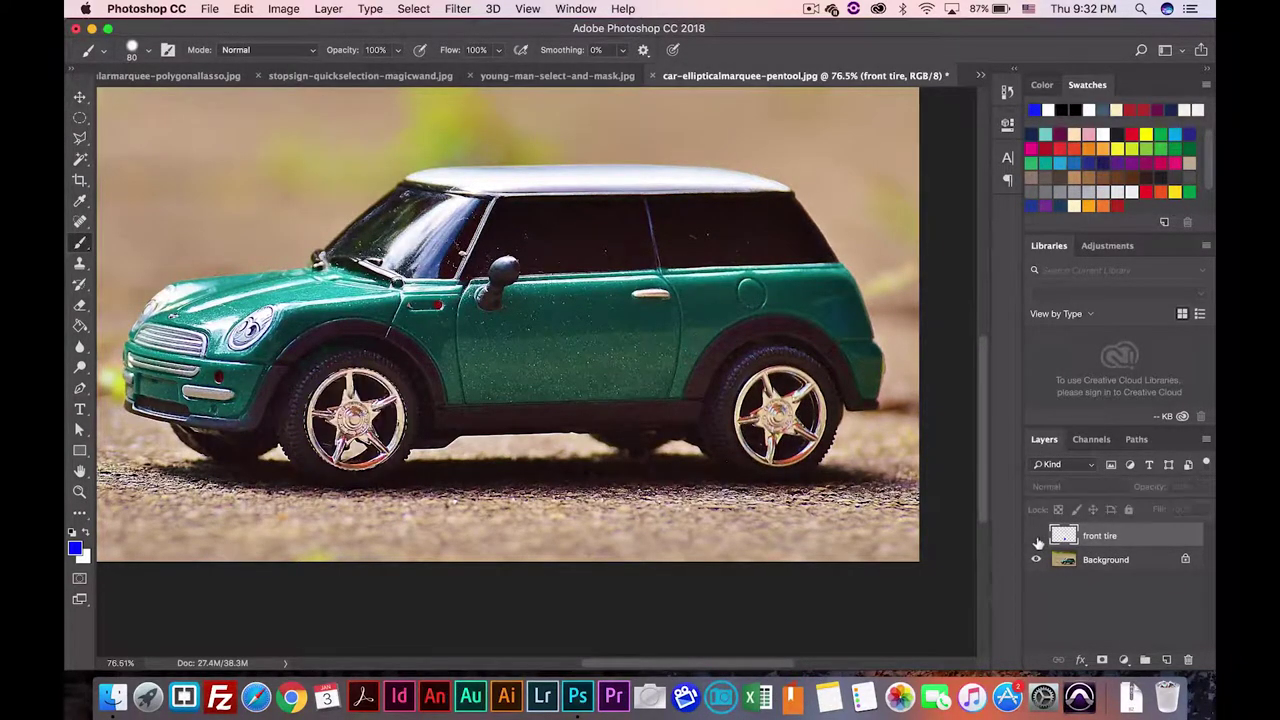
left_click(1037, 537)
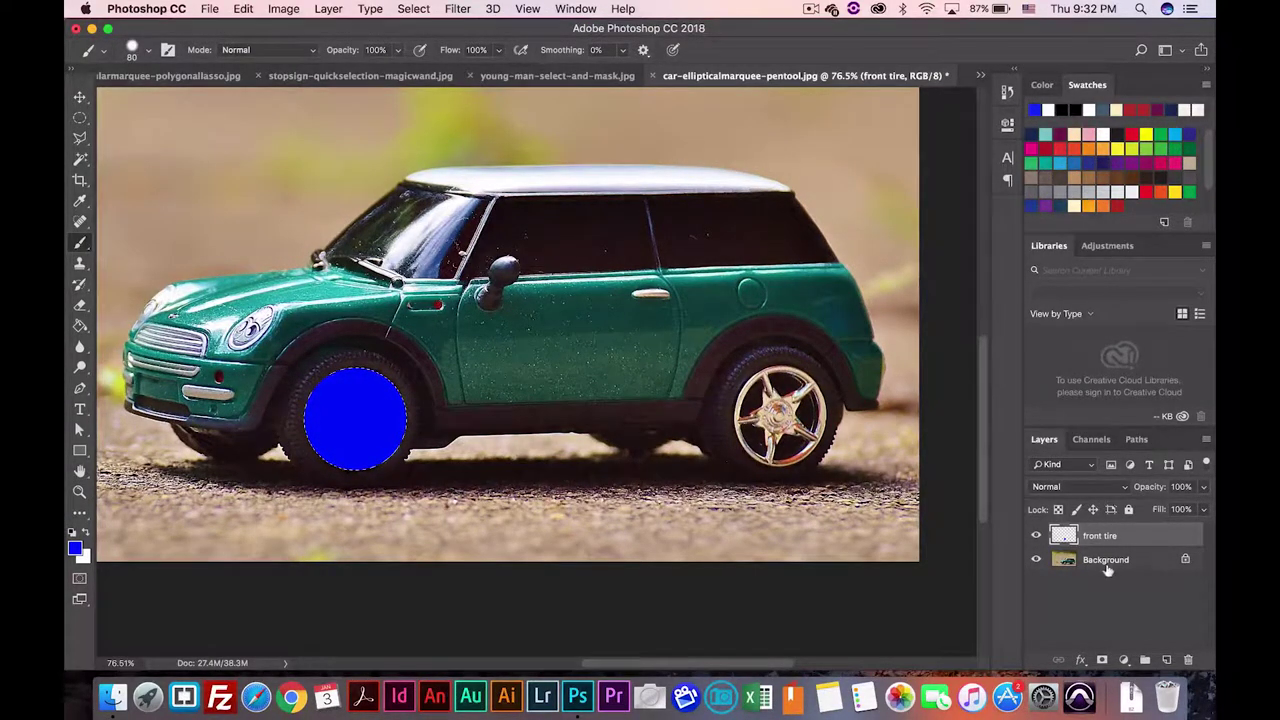
left_click(1118, 487)
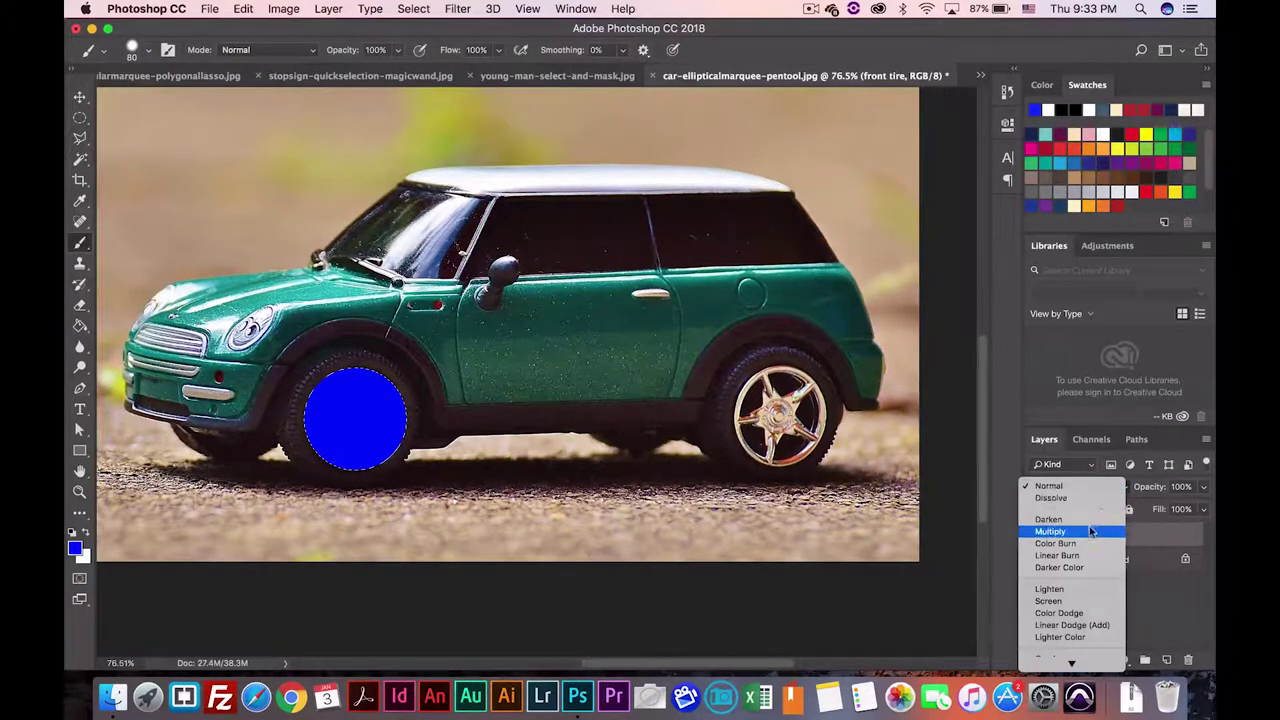
left_click(1089, 545)
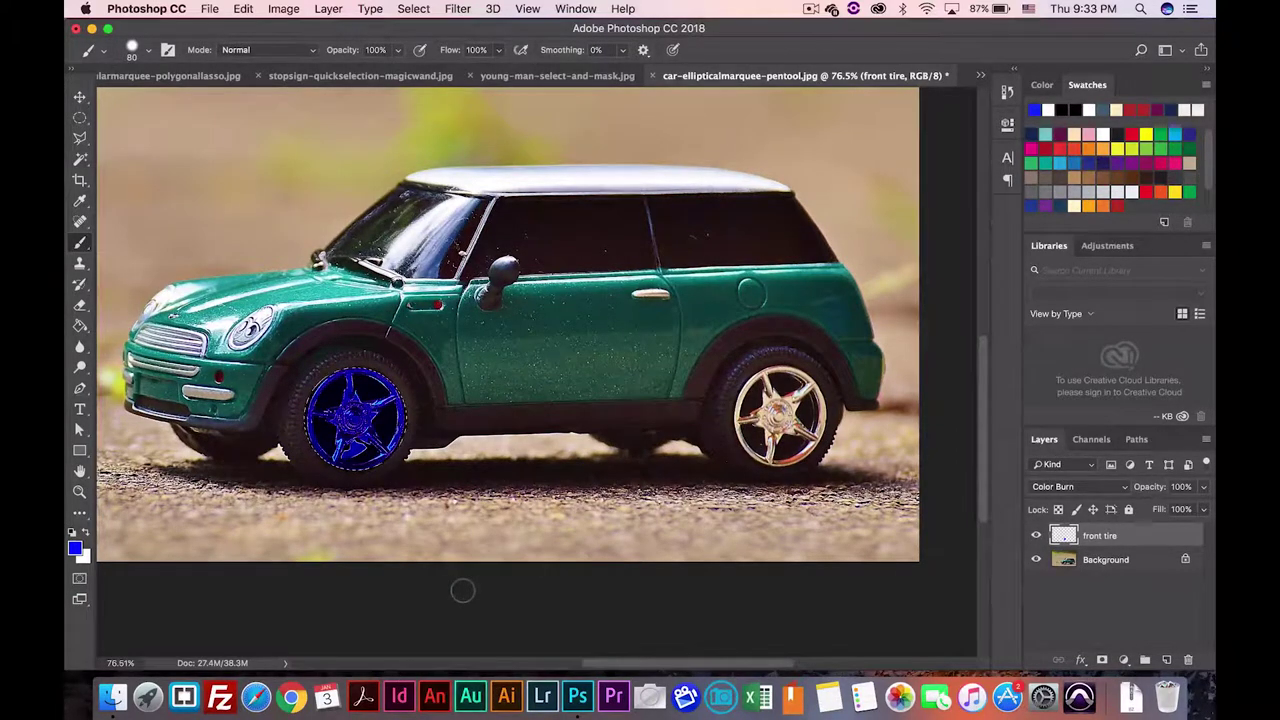
left_click(80, 119)
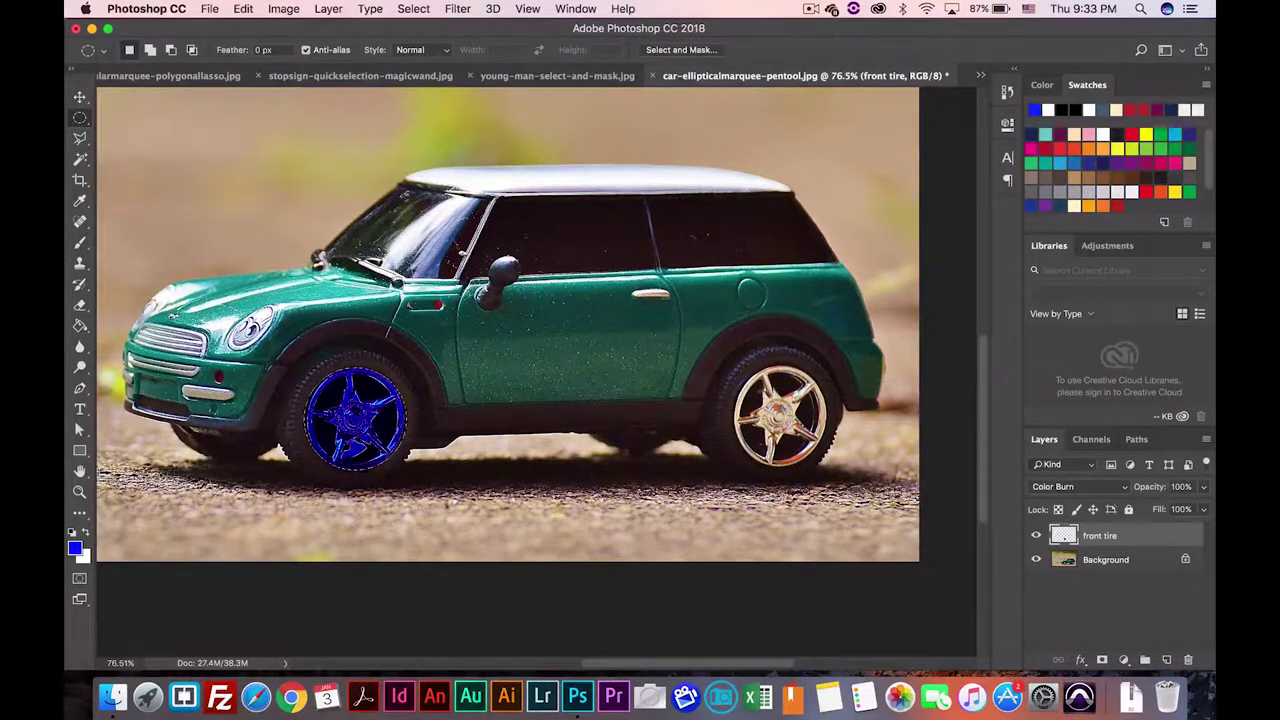
left_click_drag(829, 366, 828, 367)
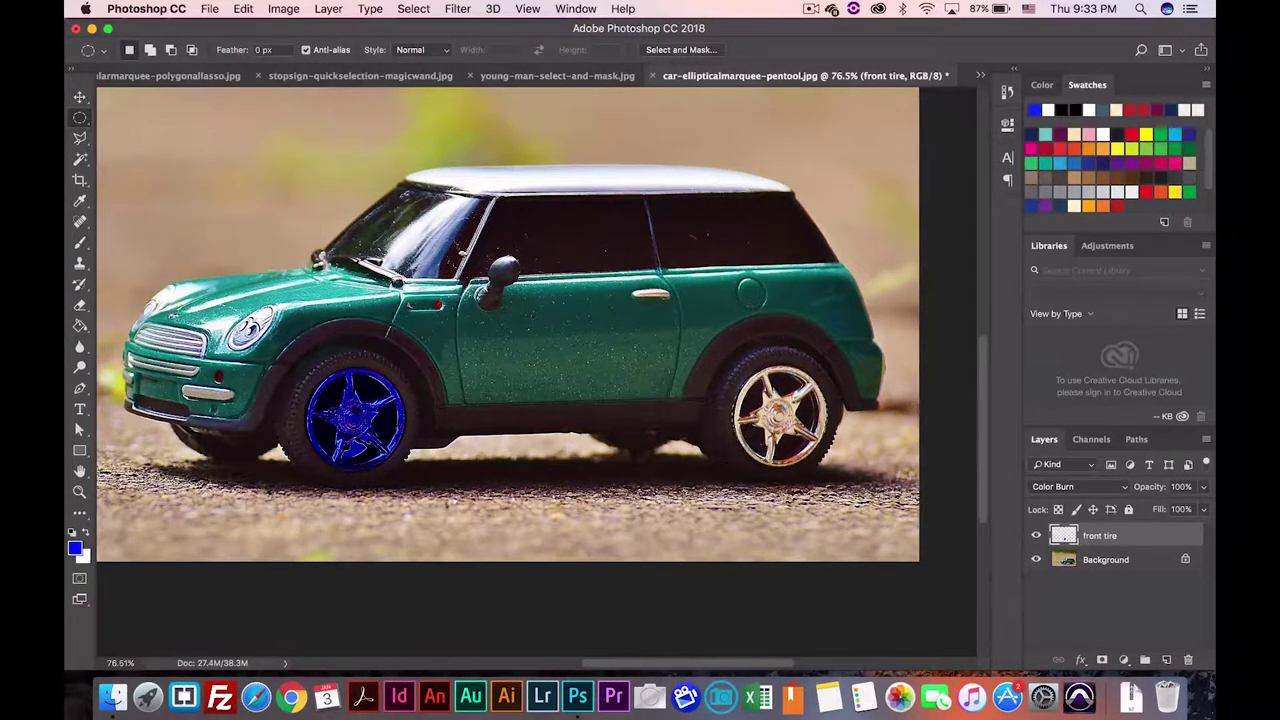
left_click(1166, 660)
double_click(1097, 535)
type("rear tire")
key("Return")
key("b")
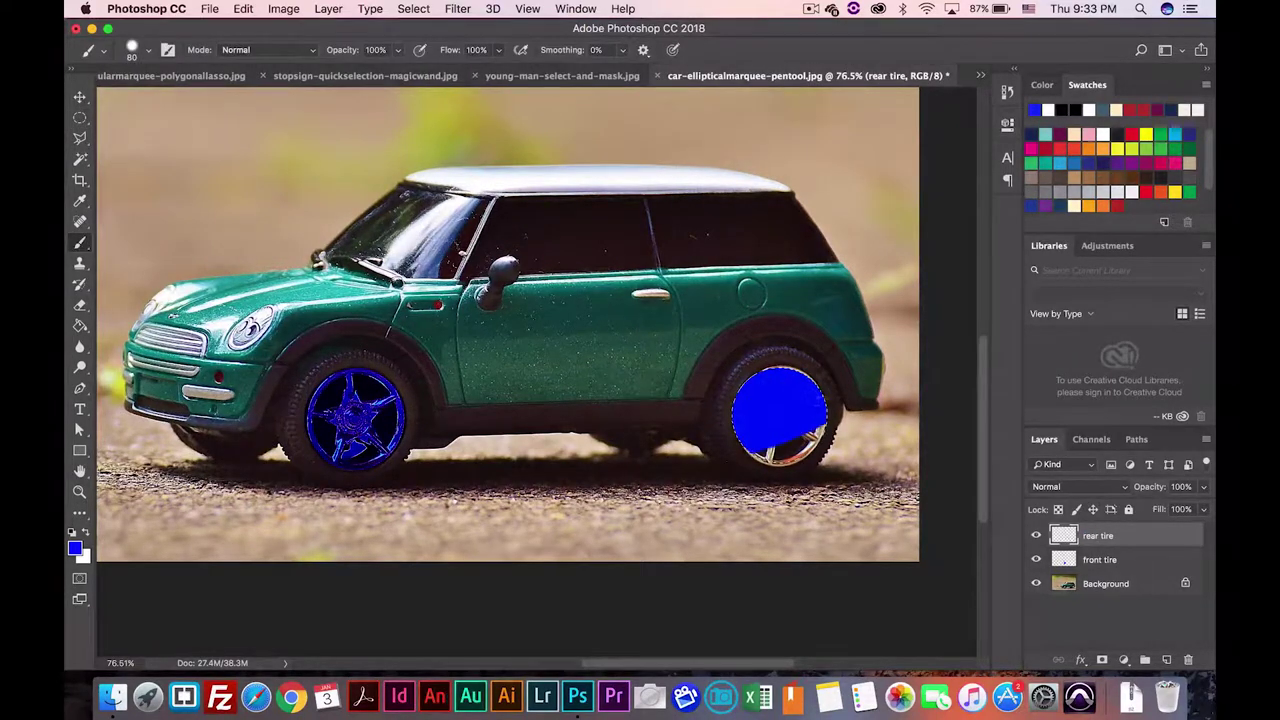
left_click_drag(806, 398, 780, 450)
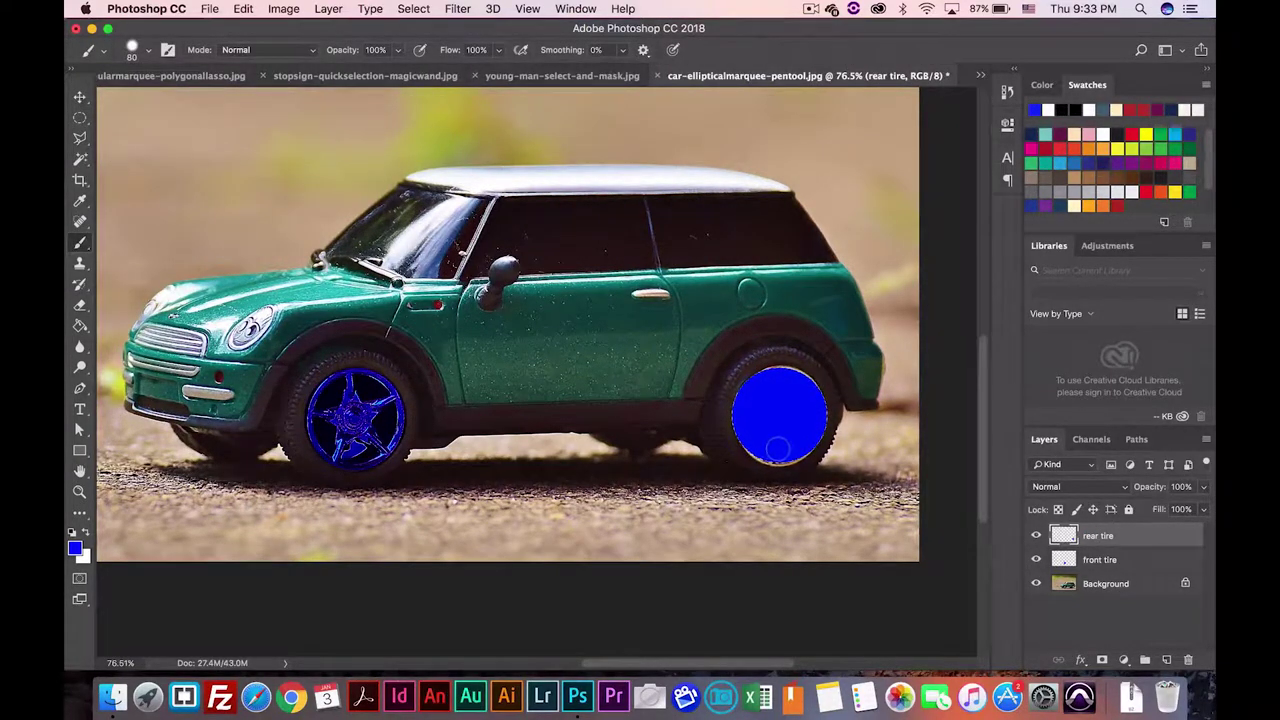
left_click(1078, 486)
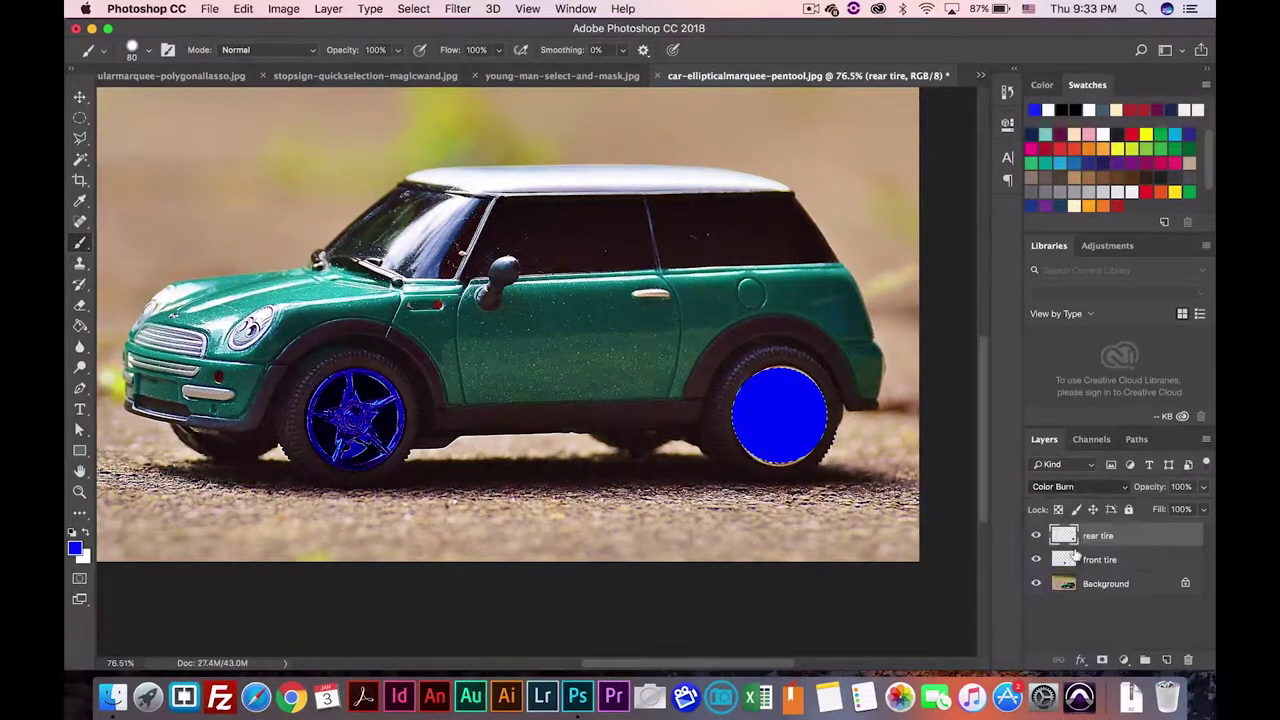
left_click(1068, 540)
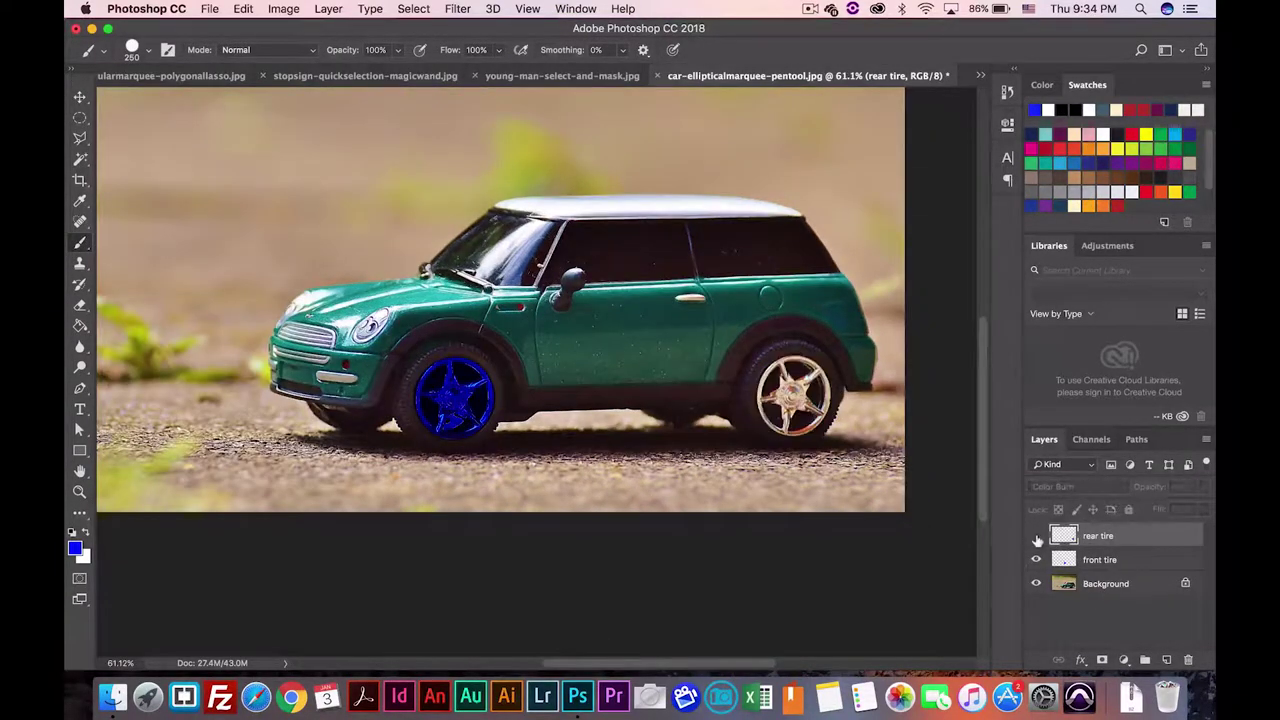
left_click(1036, 536)
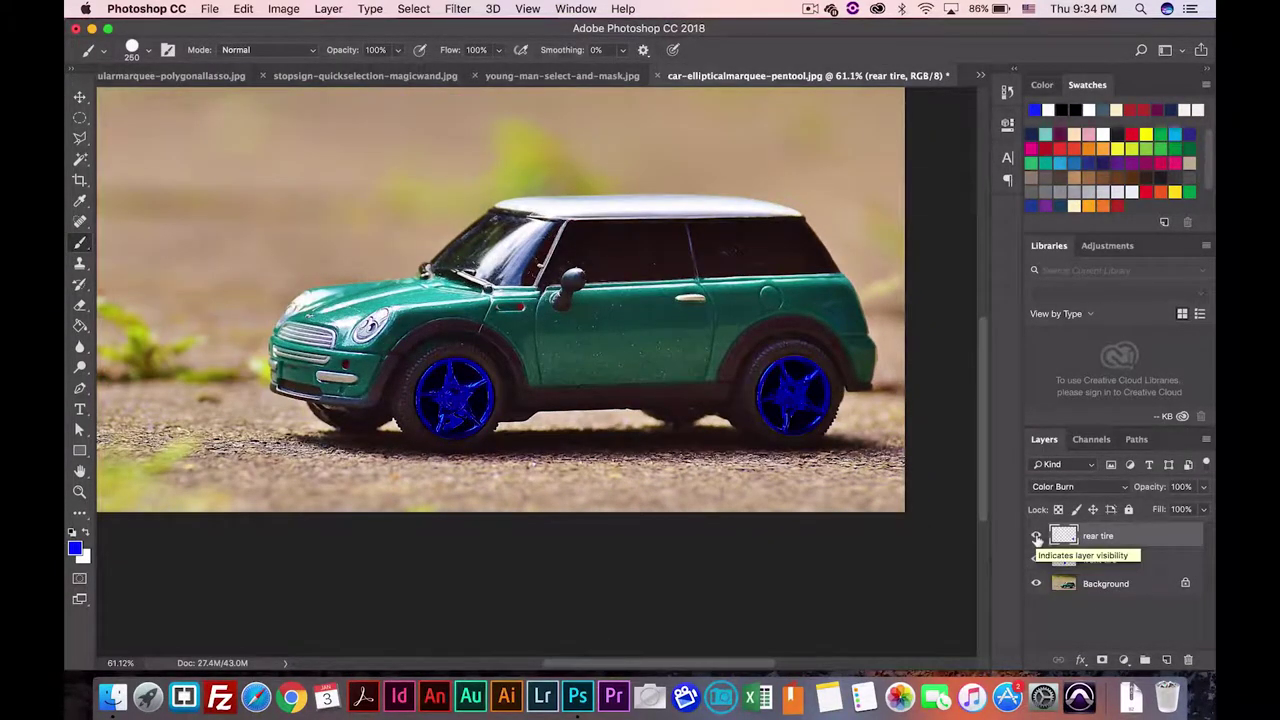
left_click(1036, 536)
left_click(1036, 536)
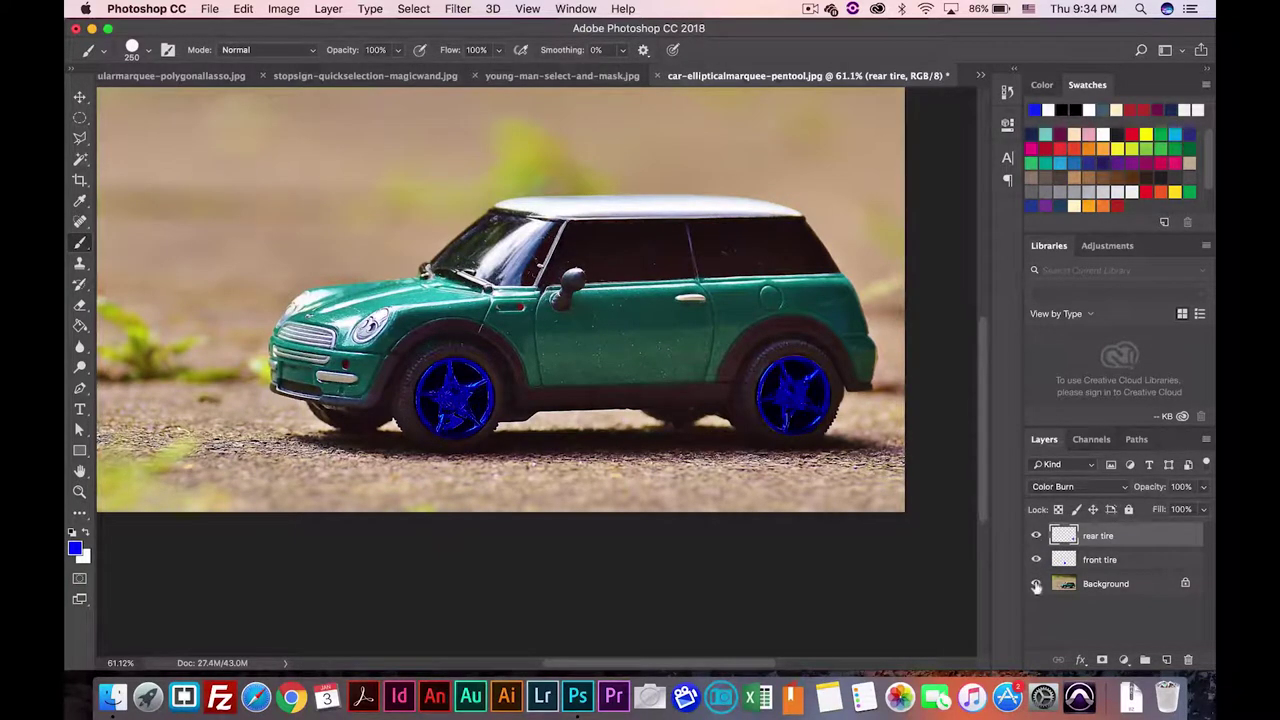
left_click(1036, 585)
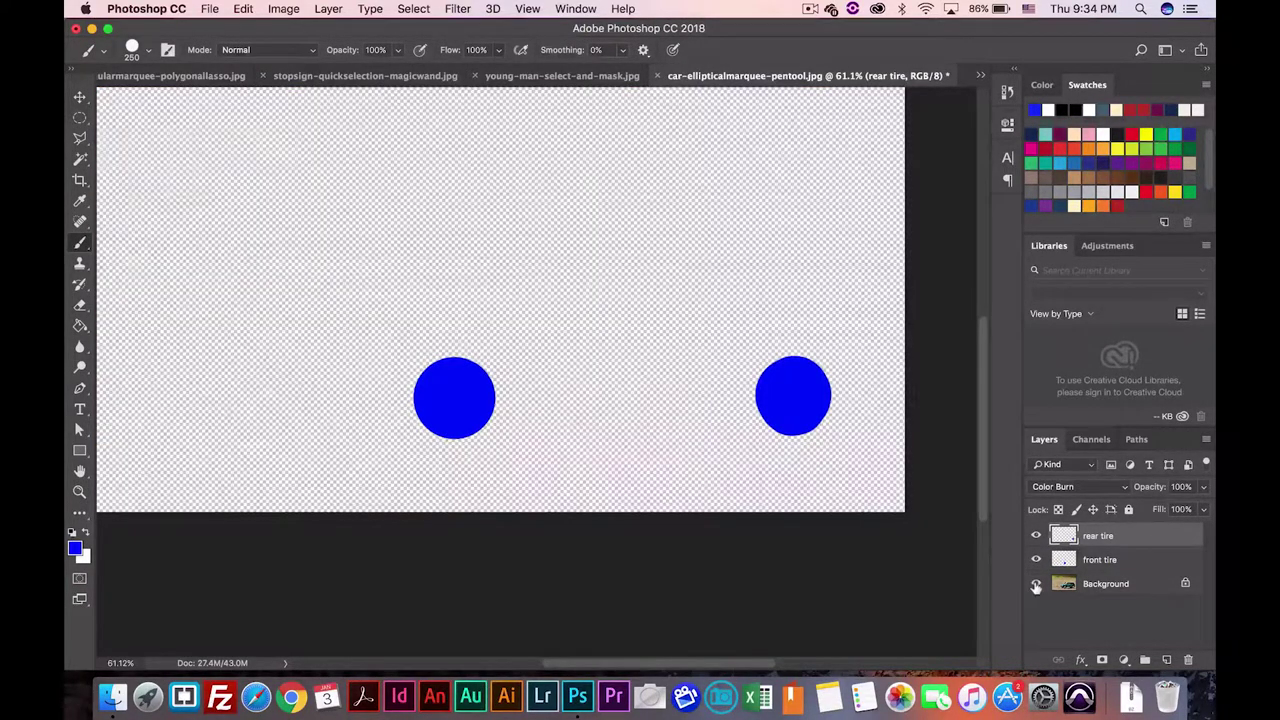
left_click(1036, 585)
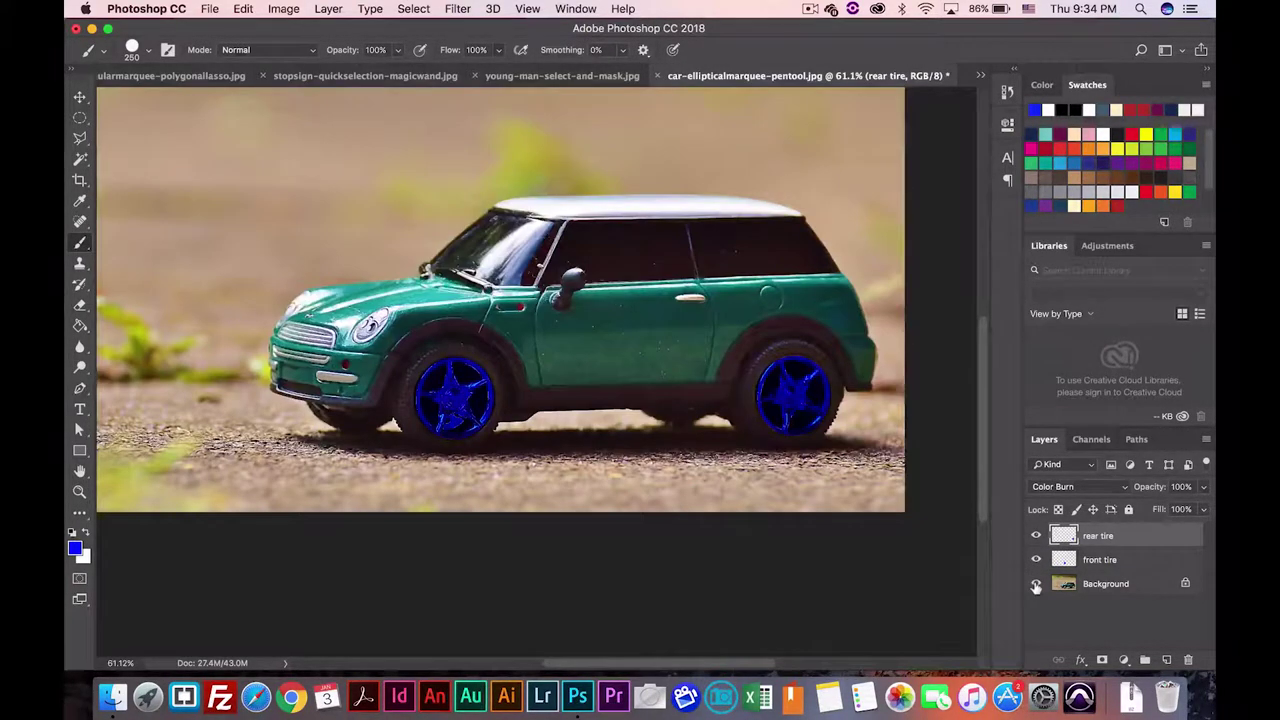
With the Pen tool, zoom in on the car's front and place the first anchor on the hood's top edge.
left_click(82, 390)
scroll(336, 324, "up", 1)
scroll(336, 322, "up", 3)
scroll(336, 322, "down", 2)
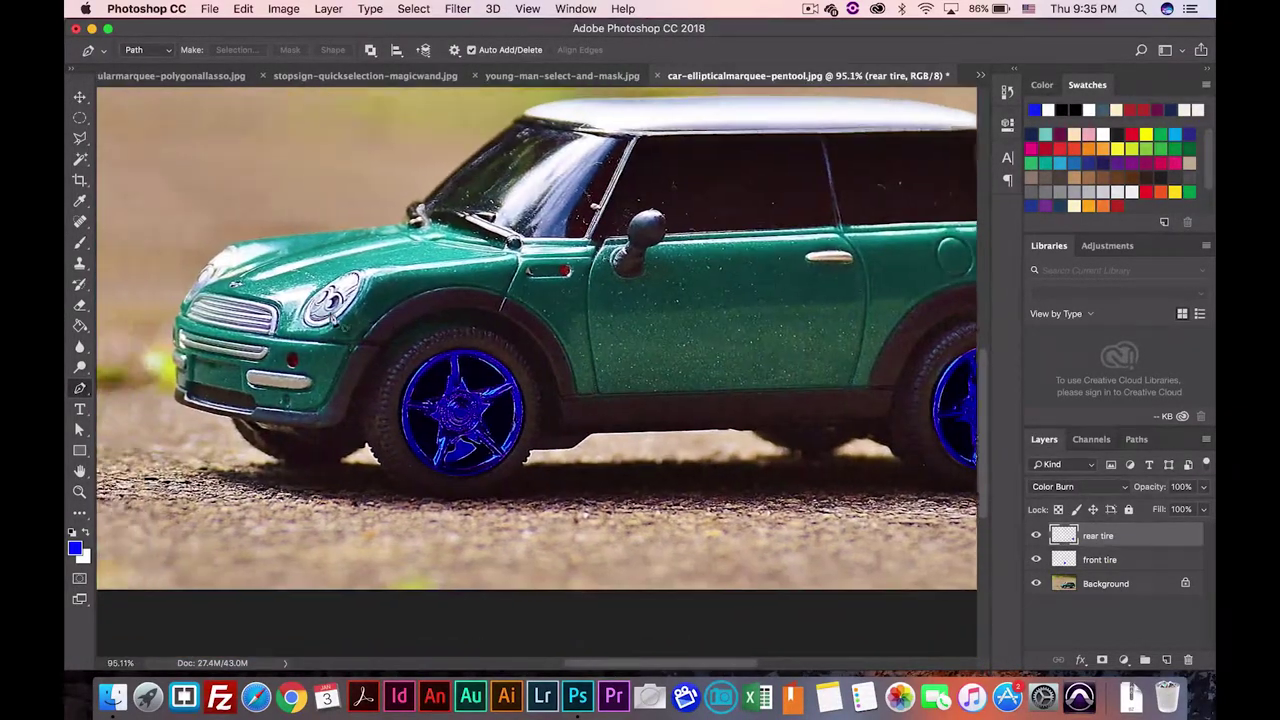
scroll(333, 318, "up", 2)
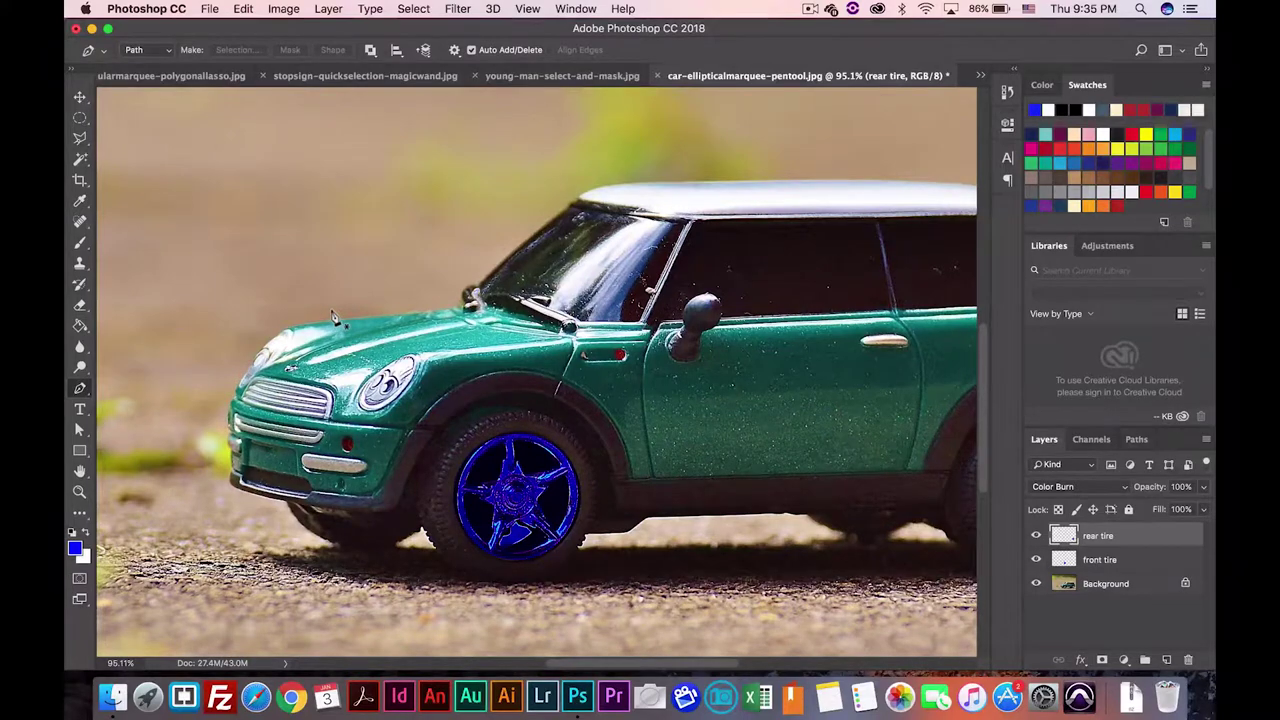
scroll(333, 318, "up", 2)
scroll(335, 318, "up", 1)
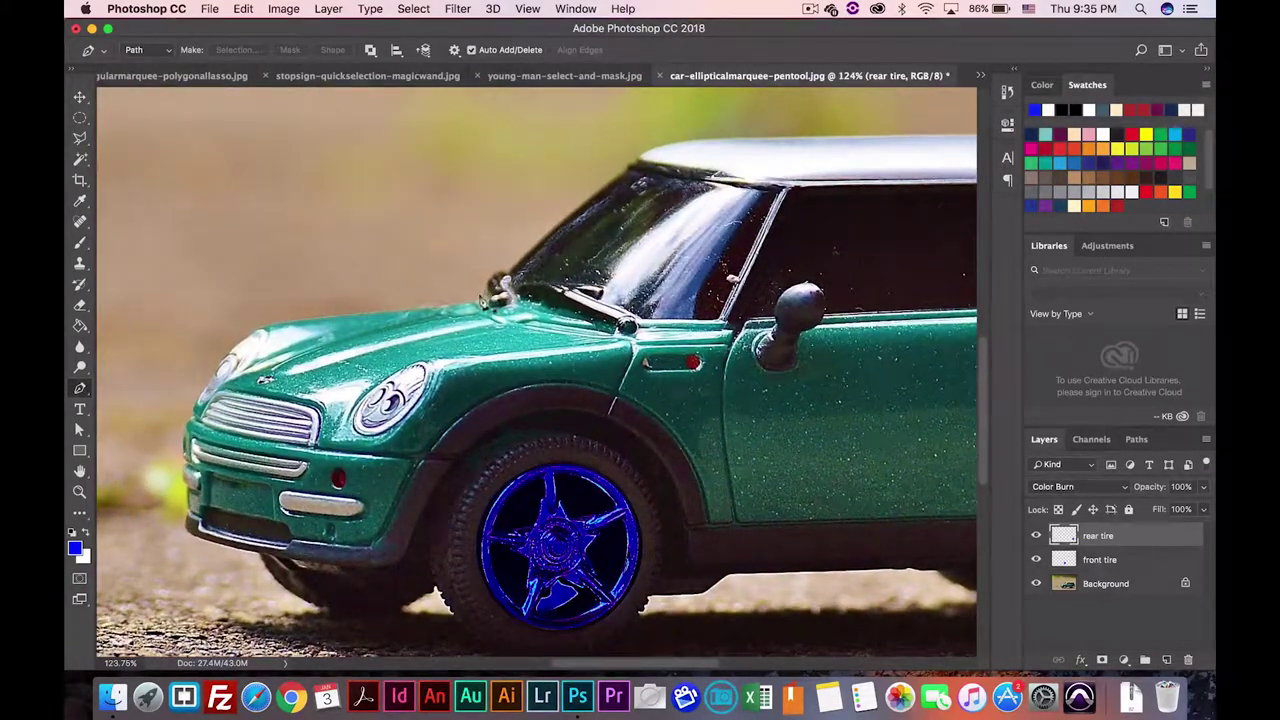
left_click(474, 303)
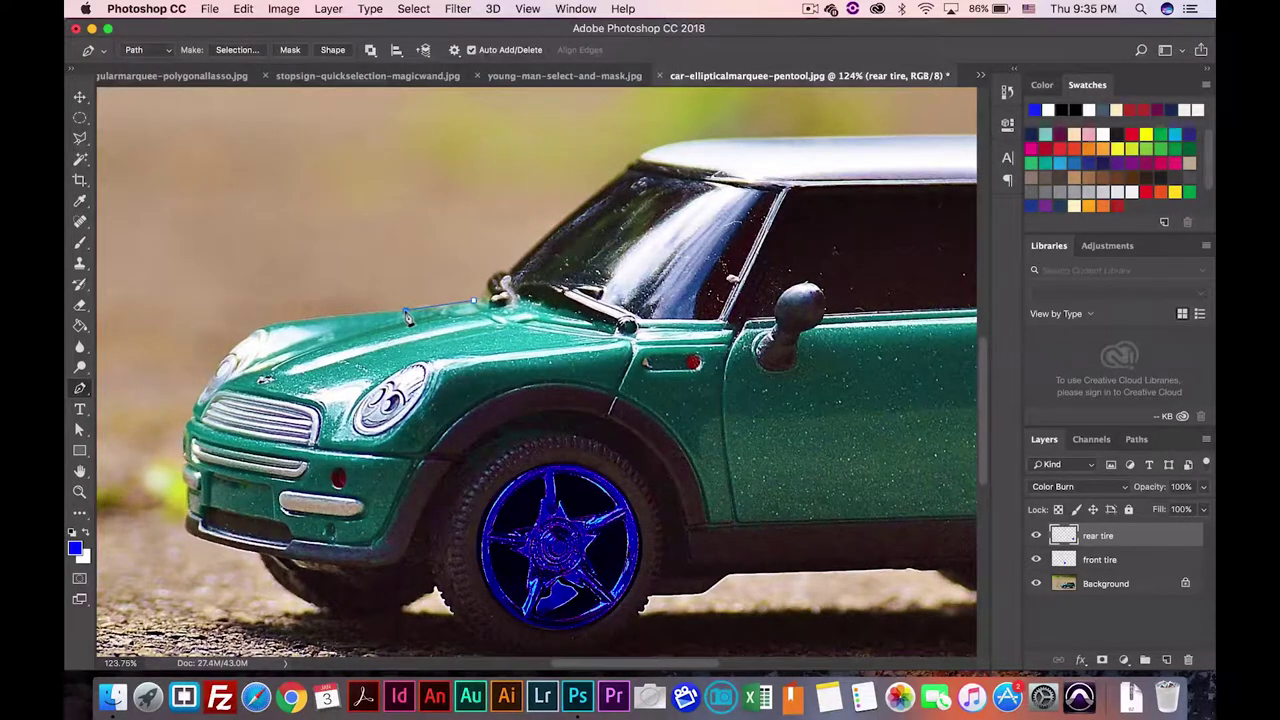
Add curved anchor points along the hood edge toward its front.
left_click(404, 311)
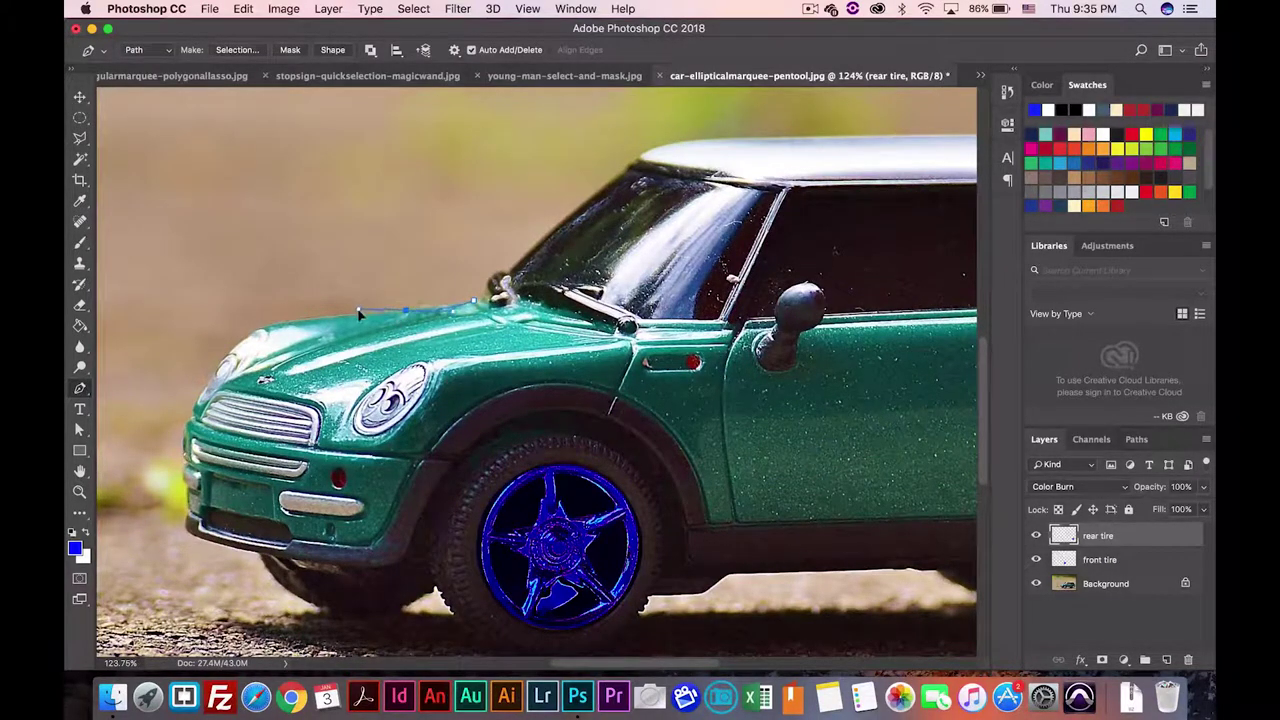
mouse_move(374, 312)
left_mouse_down()
mouse_move(393, 294)
mouse_move(355, 321)
left_mouse_up()
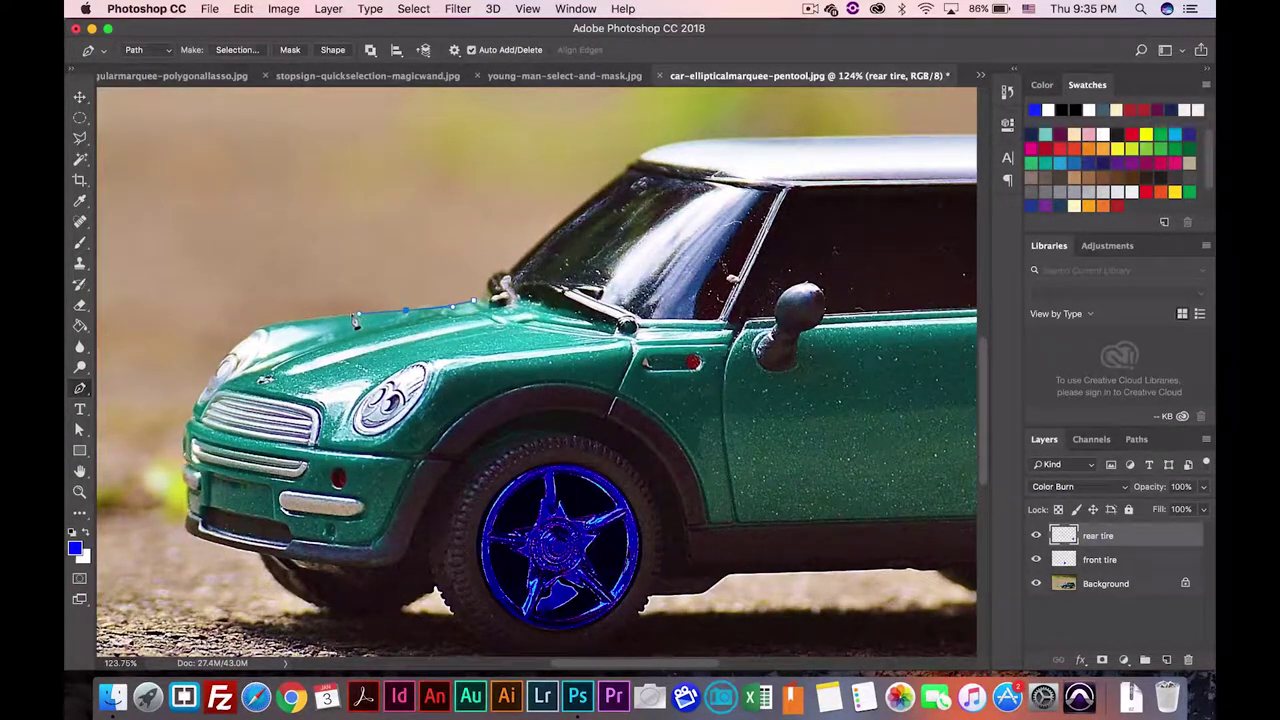
left_click(256, 329)
left_click(226, 335)
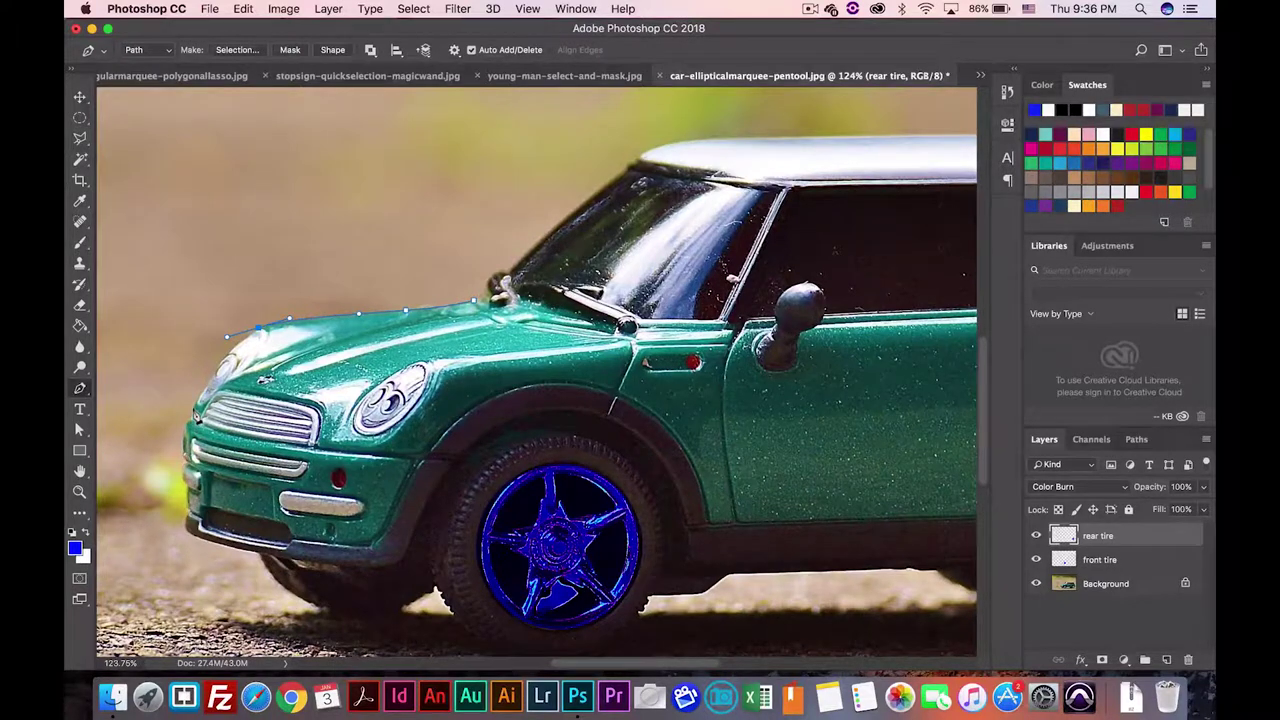
key("Escape")
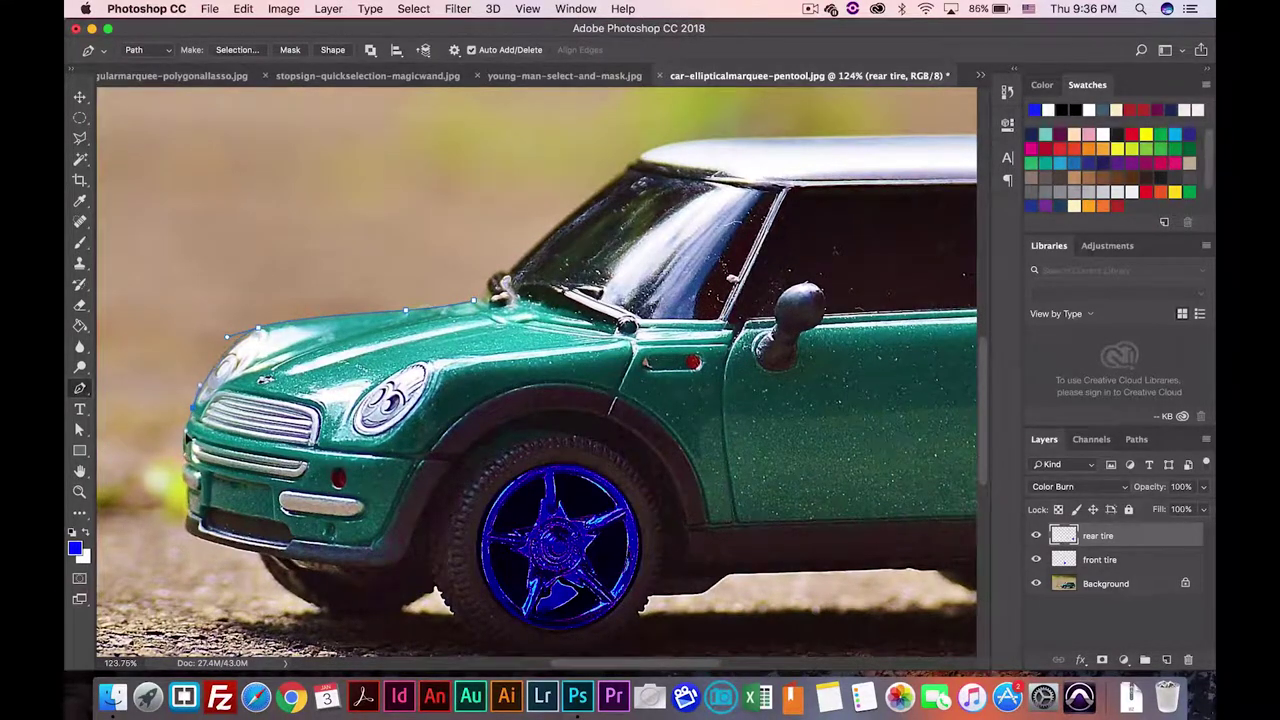
Undo a misplaced point and add a curved anchor down the car's front edge.
left_click(190, 388)
key("ctrl+z")
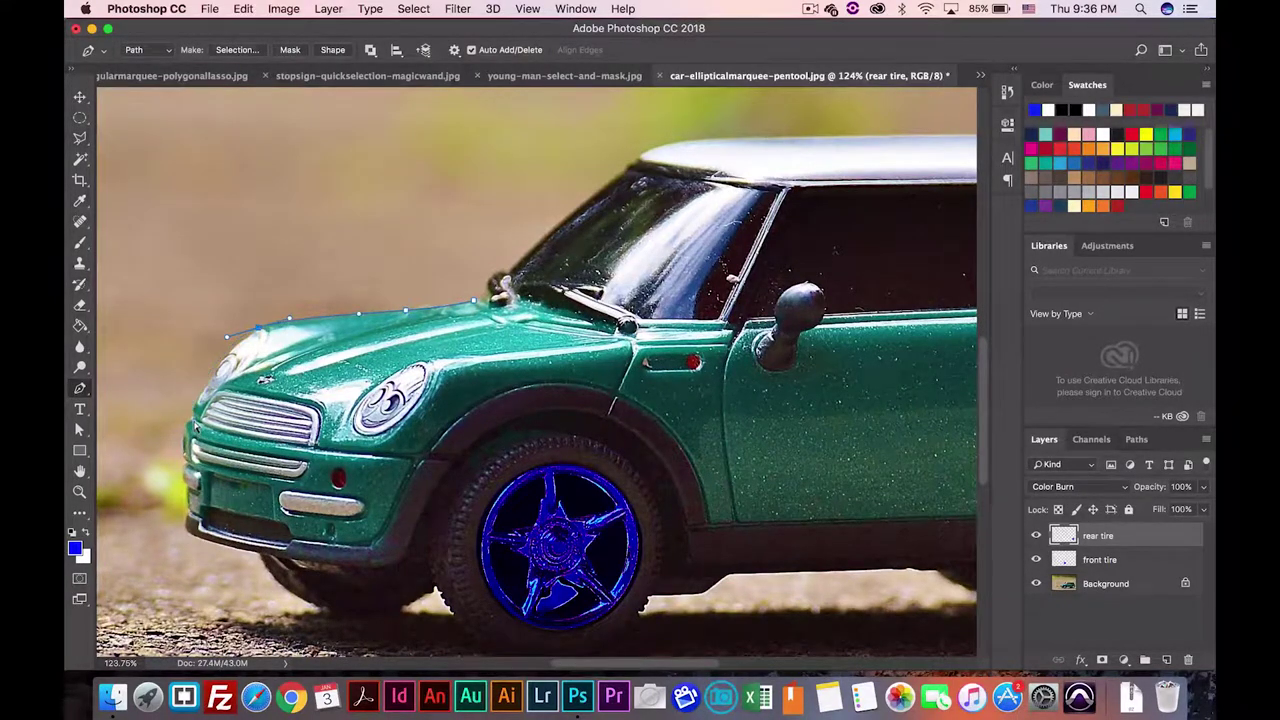
left_click(257, 330)
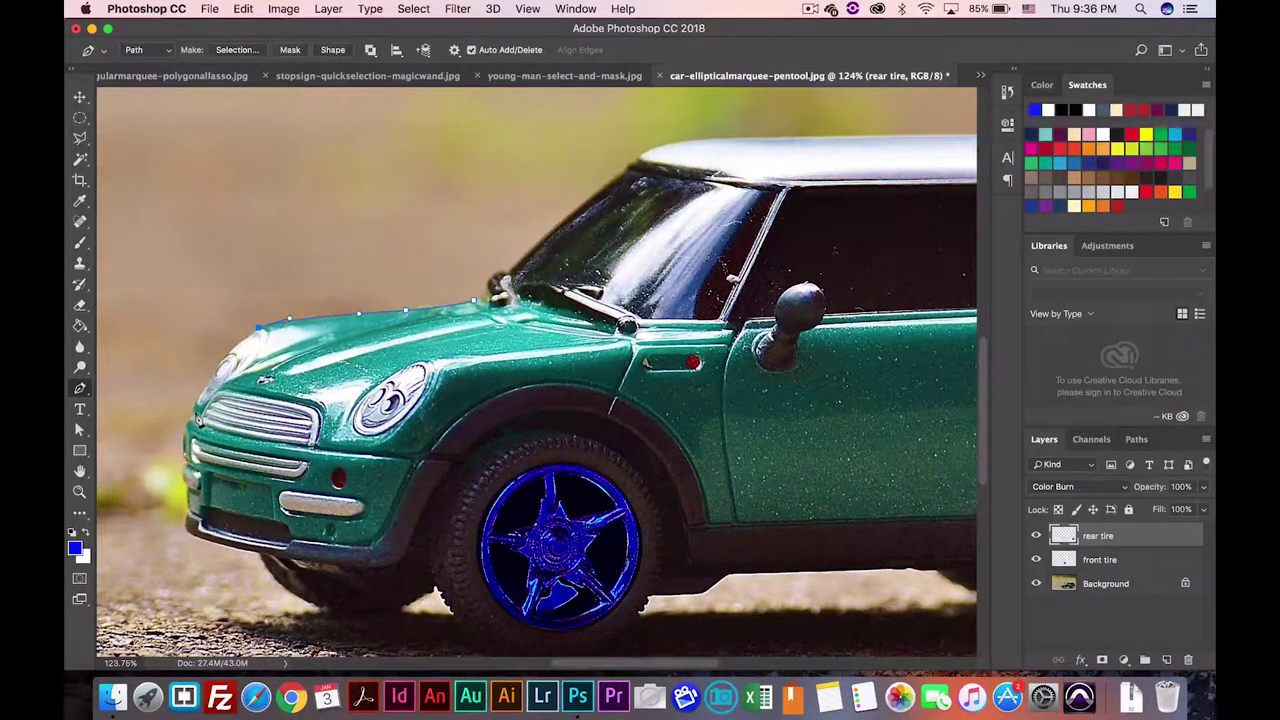
left_click(199, 407)
left_click_drag(199, 412, 184, 458)
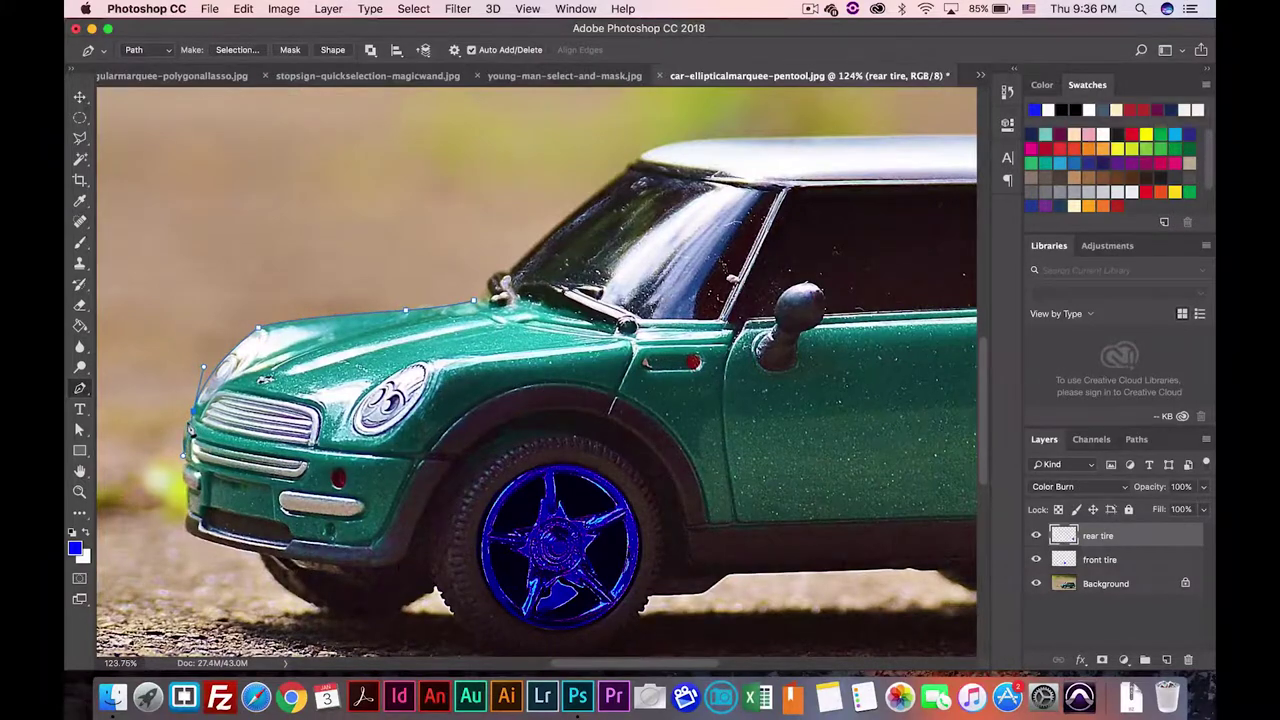
Zoom in to 195% and add anchors down the front edge to a curved point on the lower bumper.
scroll(537, 372, "up", 5)
scroll(188, 428, "left", 10)
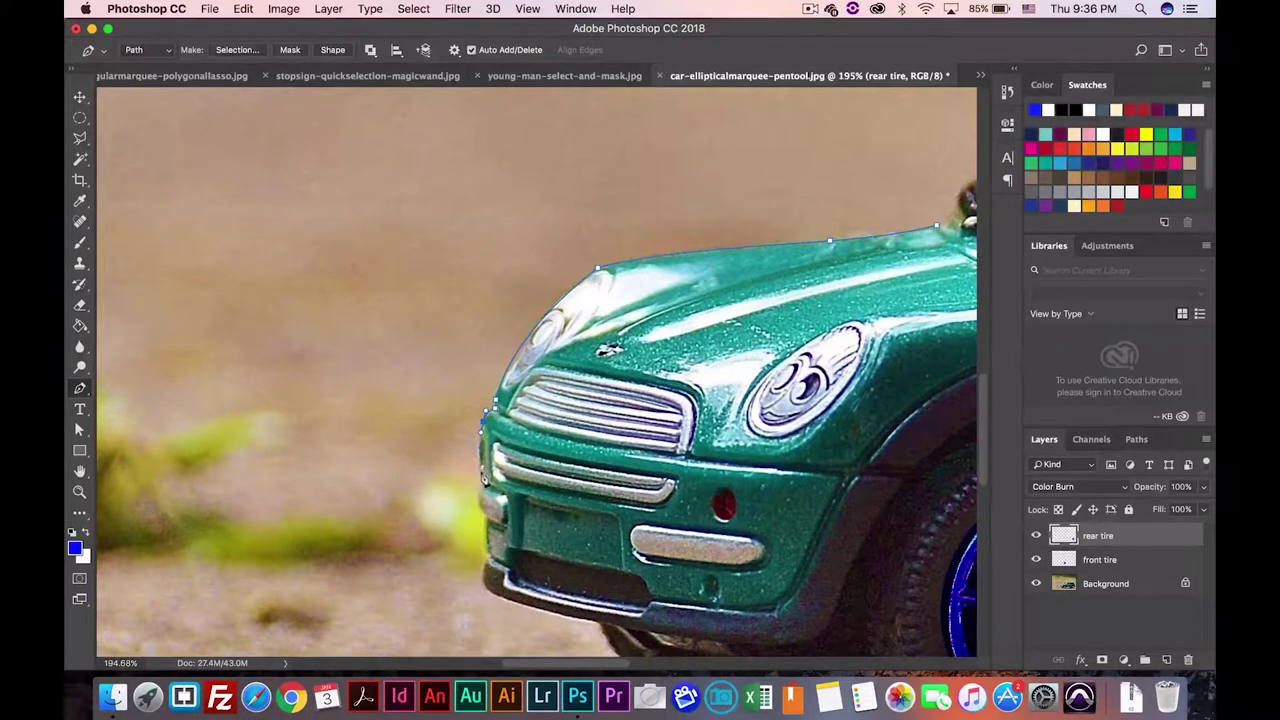
left_click(479, 467)
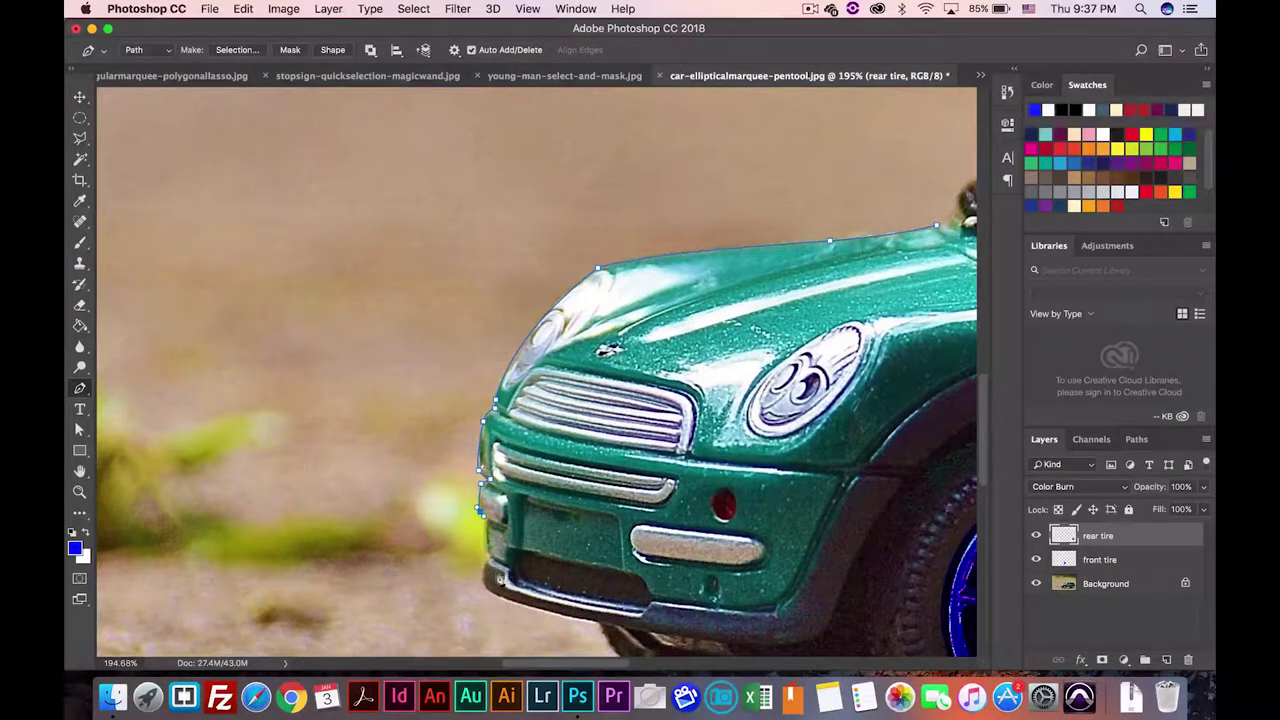
left_click(479, 510)
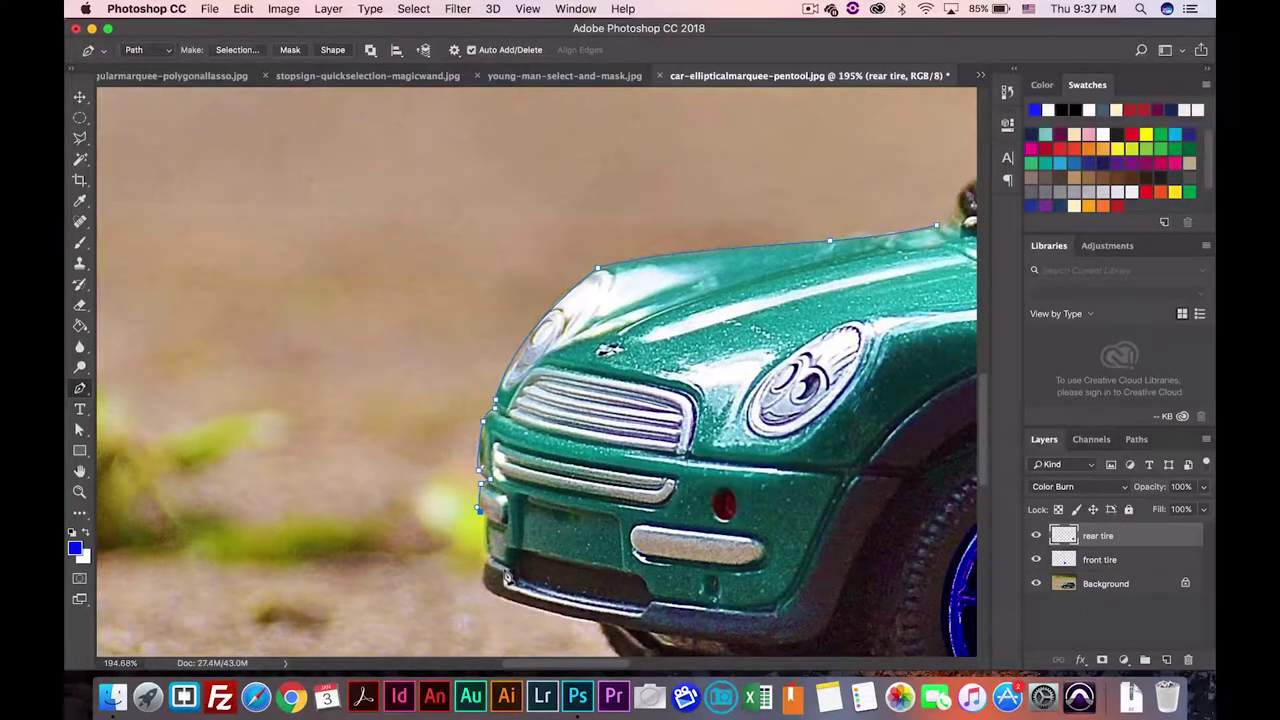
left_click_drag(504, 568, 538, 568)
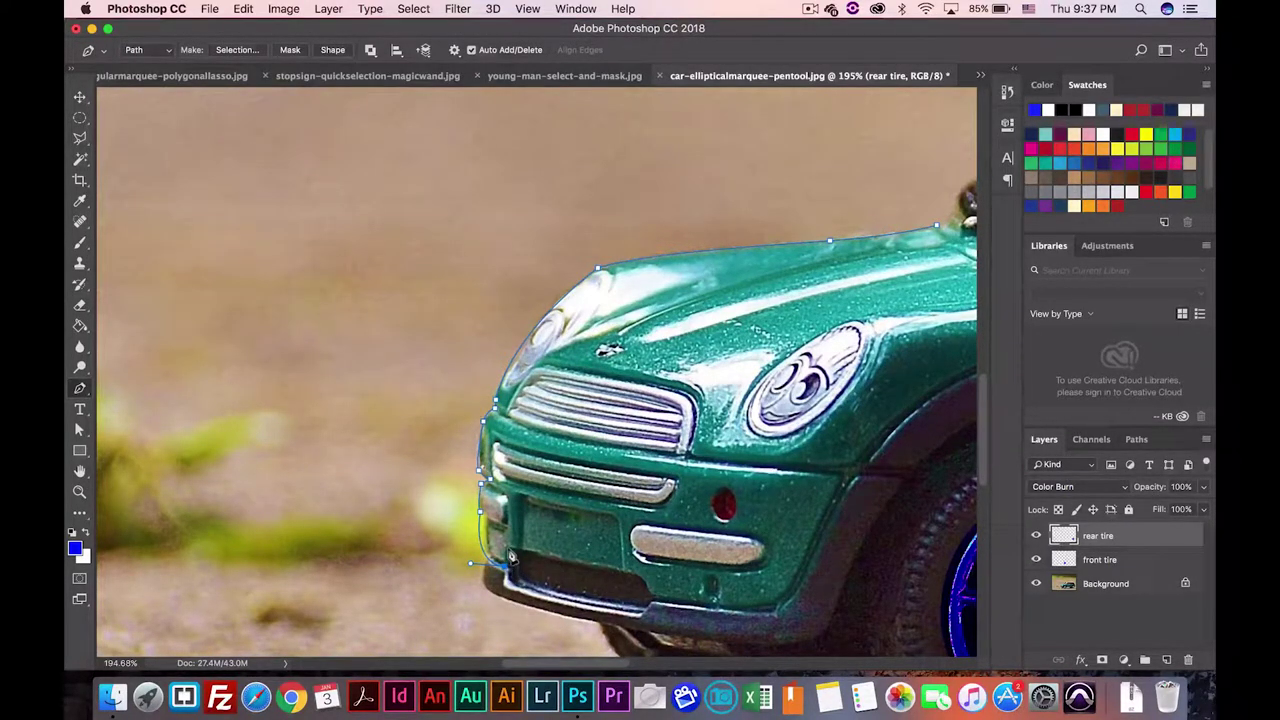
Break the curve handle and trace along the bumper bottom, curving up toward the front wheel arch.
left_click(509, 552)
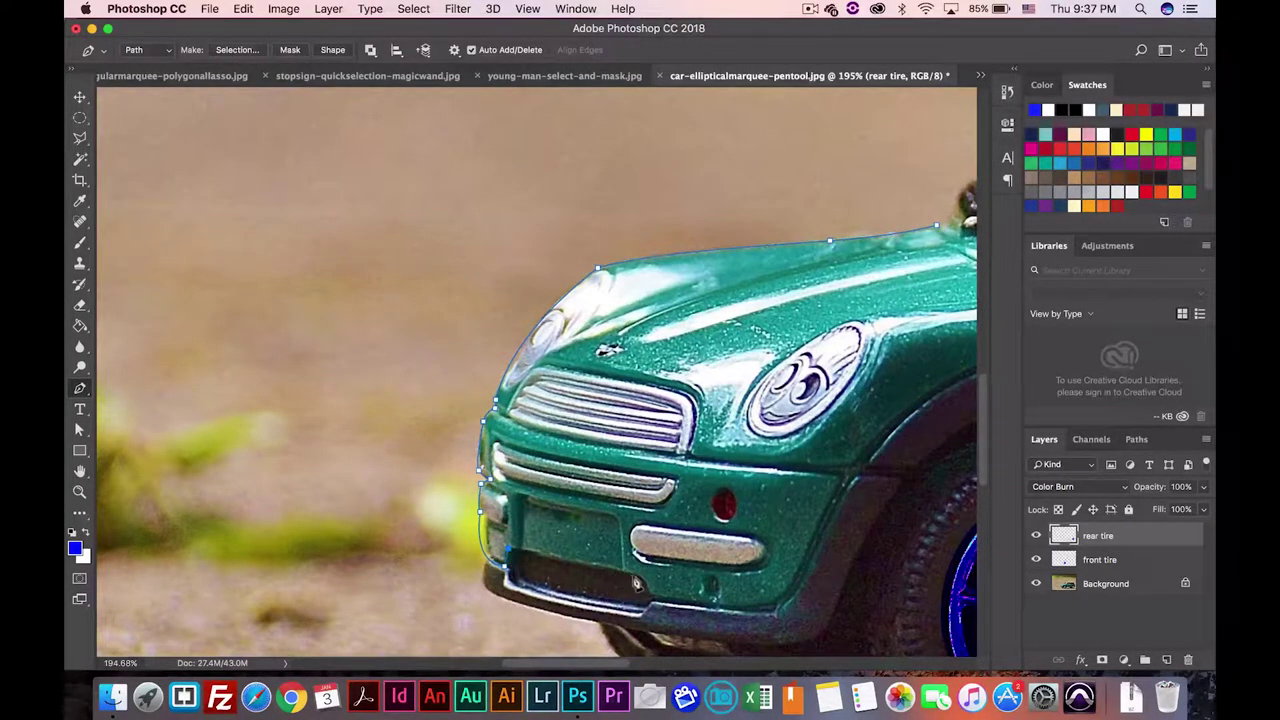
left_click(634, 577)
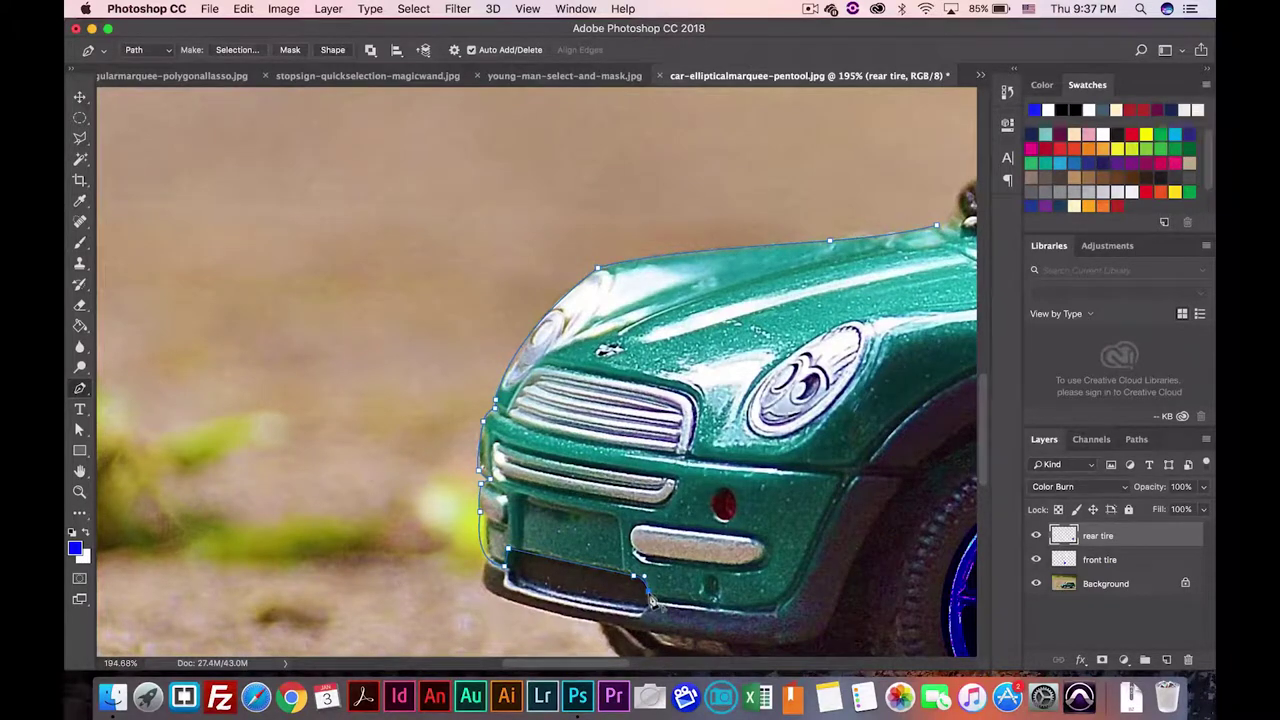
left_click(762, 606)
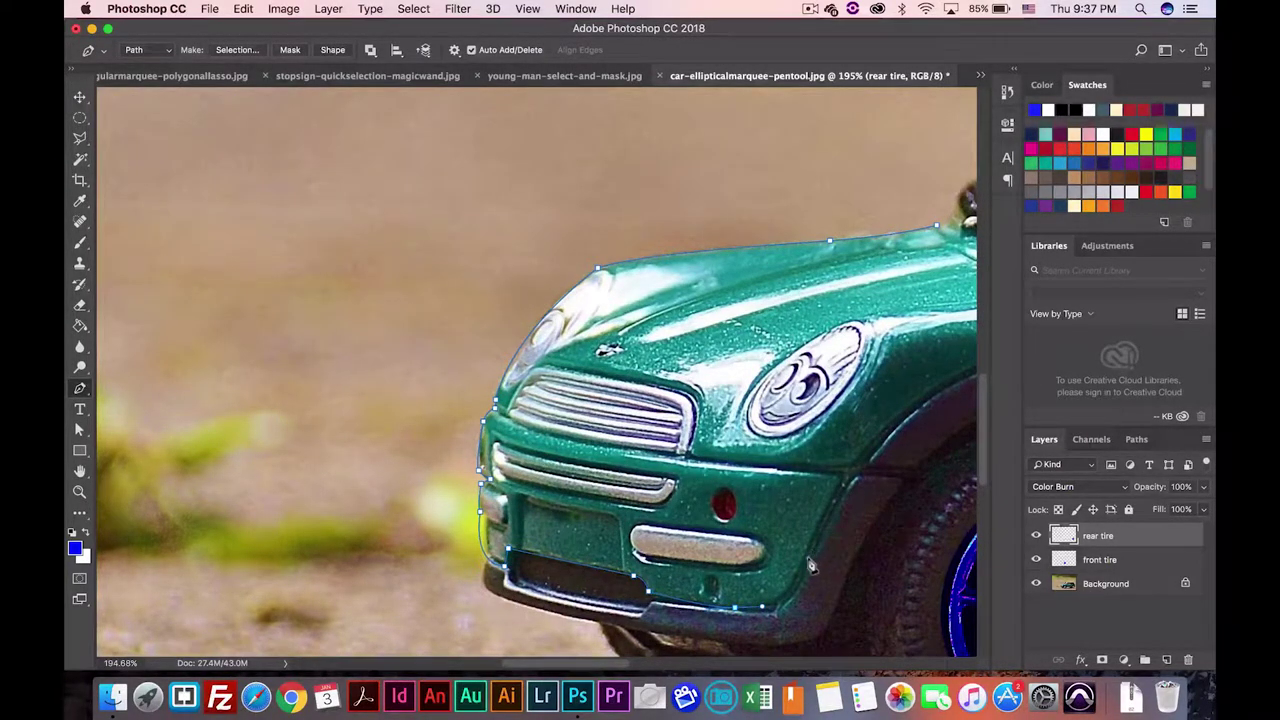
left_click_drag(808, 557, 837, 505)
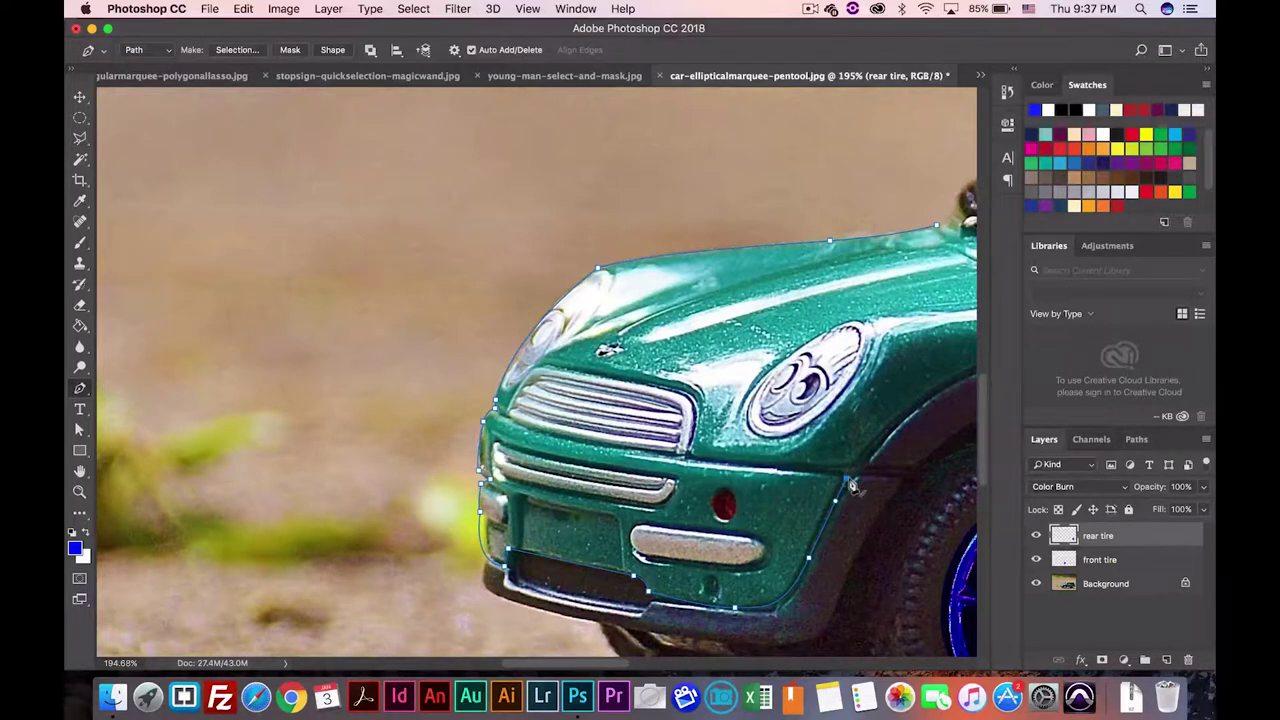
scroll(850, 485, "right", 10)
scroll(851, 485, "right", 8)
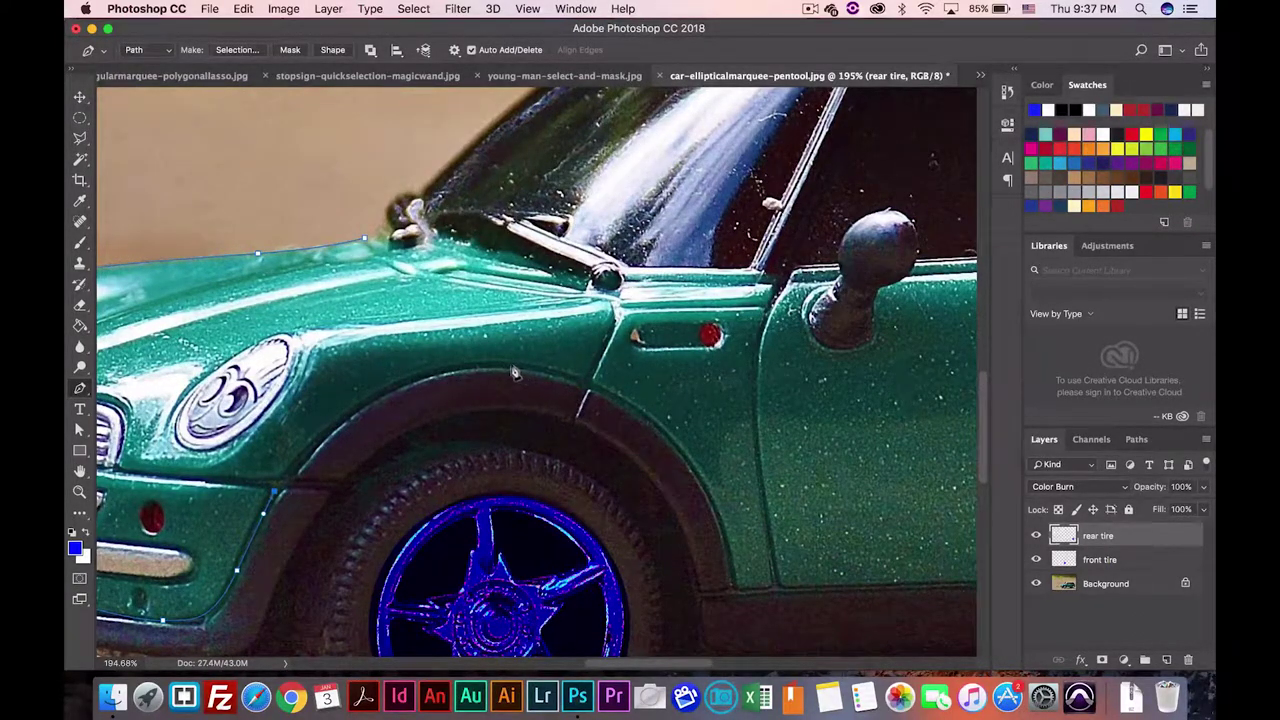
Trace the outline around the rear wheel arch and up the rear fender to the roof corner.
left_click_drag(497, 372, 636, 379)
left_click_drag(735, 595, 748, 562)
scroll(736, 432, "right", 8)
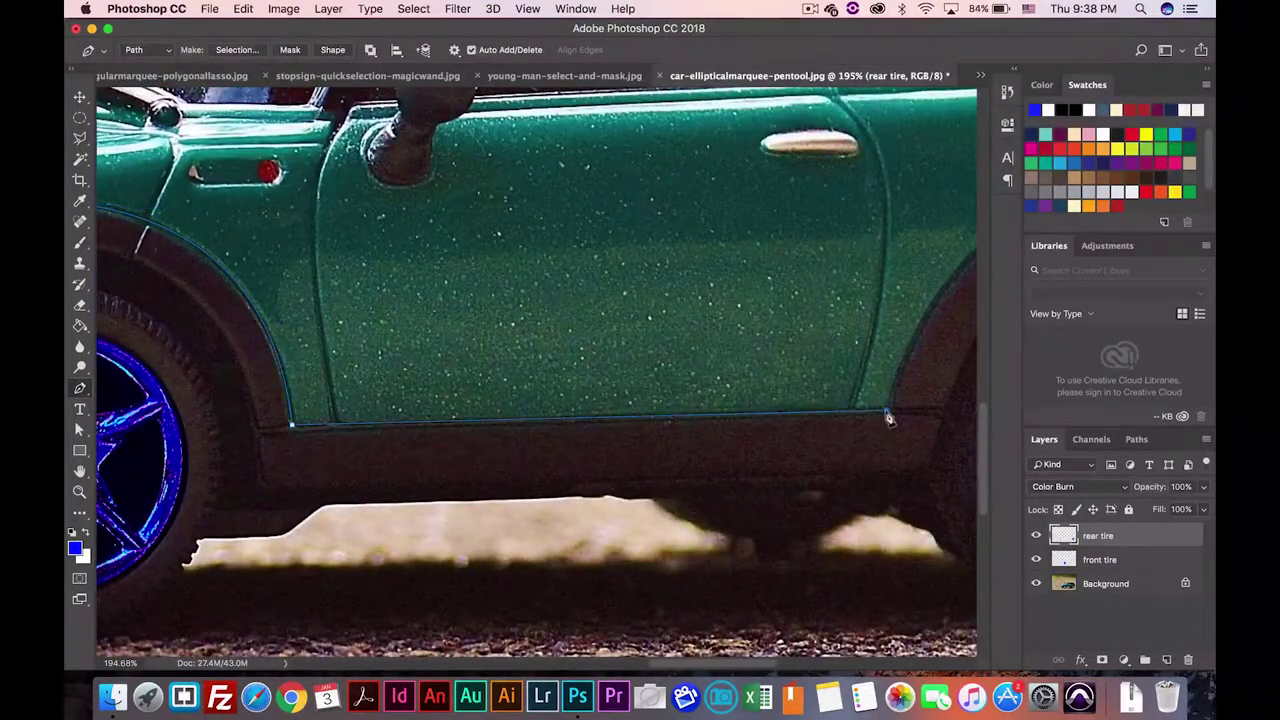
scroll(889, 417, "right", 8)
left_click_drag(714, 194, 886, 191)
scroll(757, 273, "right", 7)
left_click_drag(555, 432, 598, 441)
left_click(622, 356)
left_click(593, 284)
left_click_drag(508, 92, 466, 100)
Continue the outline along the door top and around the side mirror's base.
scroll(382, 140, "left", 5)
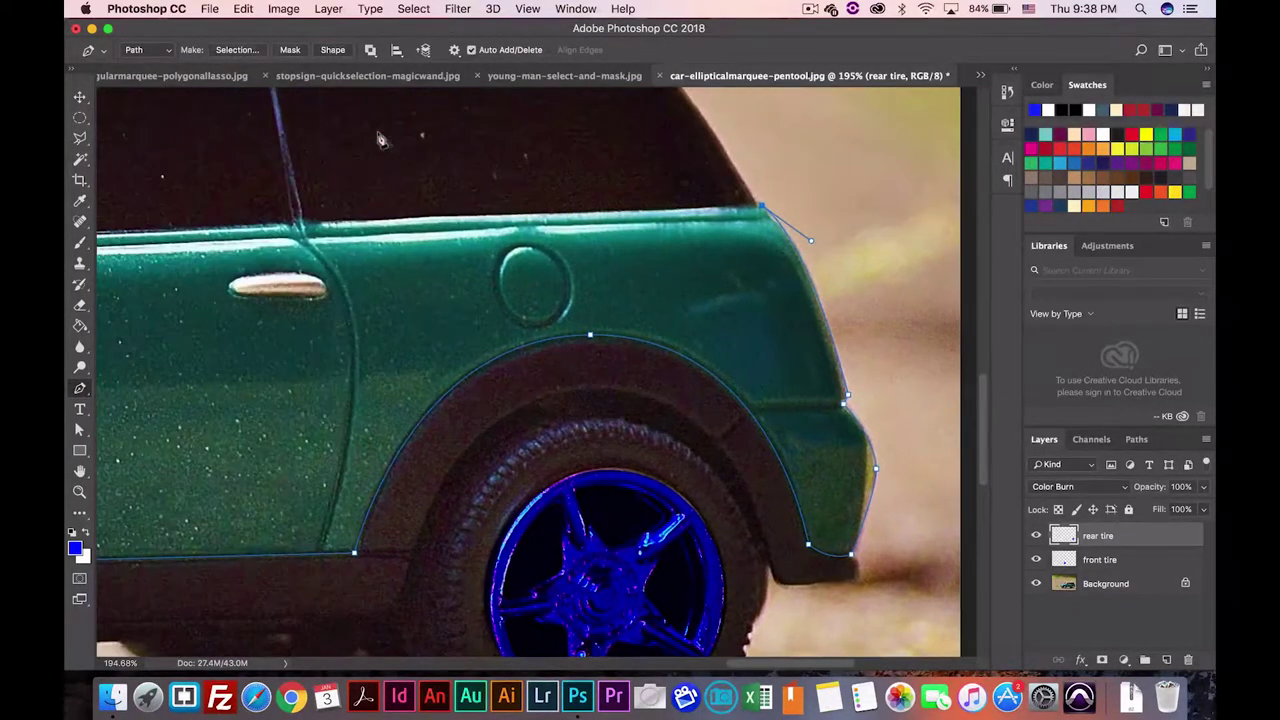
scroll(290, 230, "left", 8)
scroll(287, 229, "left", 3)
left_click(424, 240)
left_click(384, 318)
left_click(334, 326)
left_click(345, 262)
left_click(301, 248)
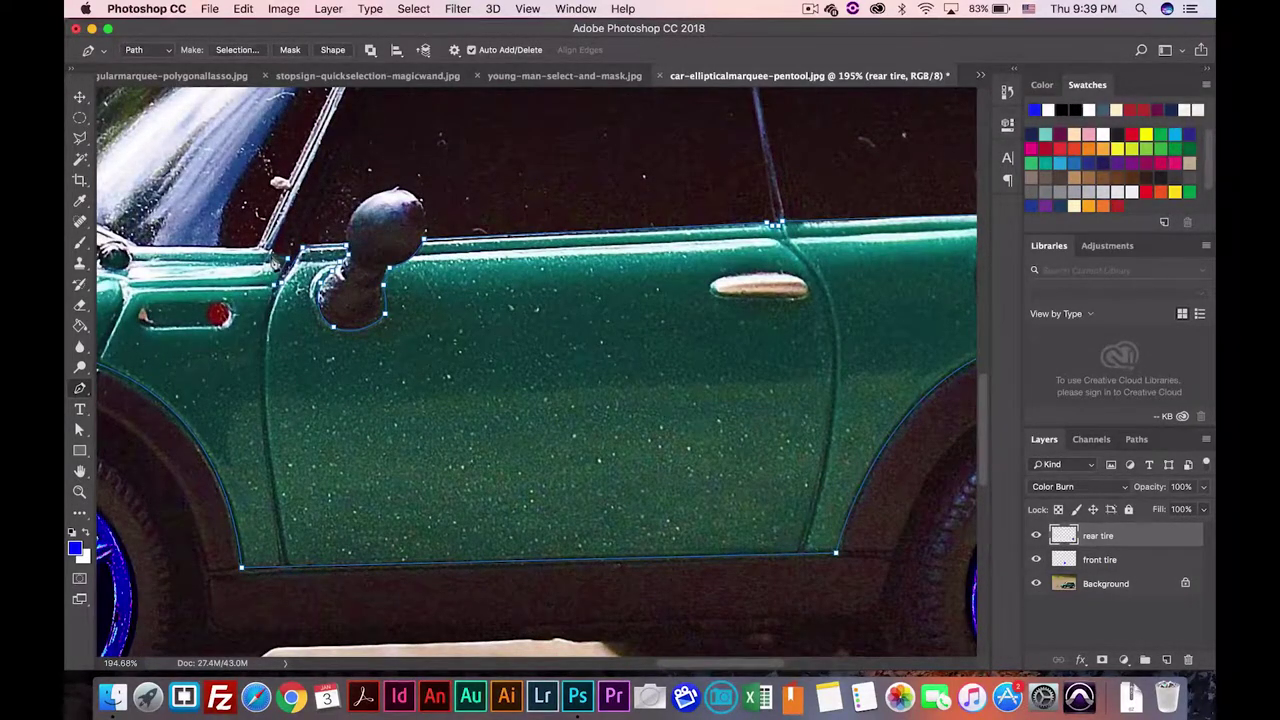
Add anchors along the windshield base to close the body path, then zoom out.
scroll(268, 252, "left", 10)
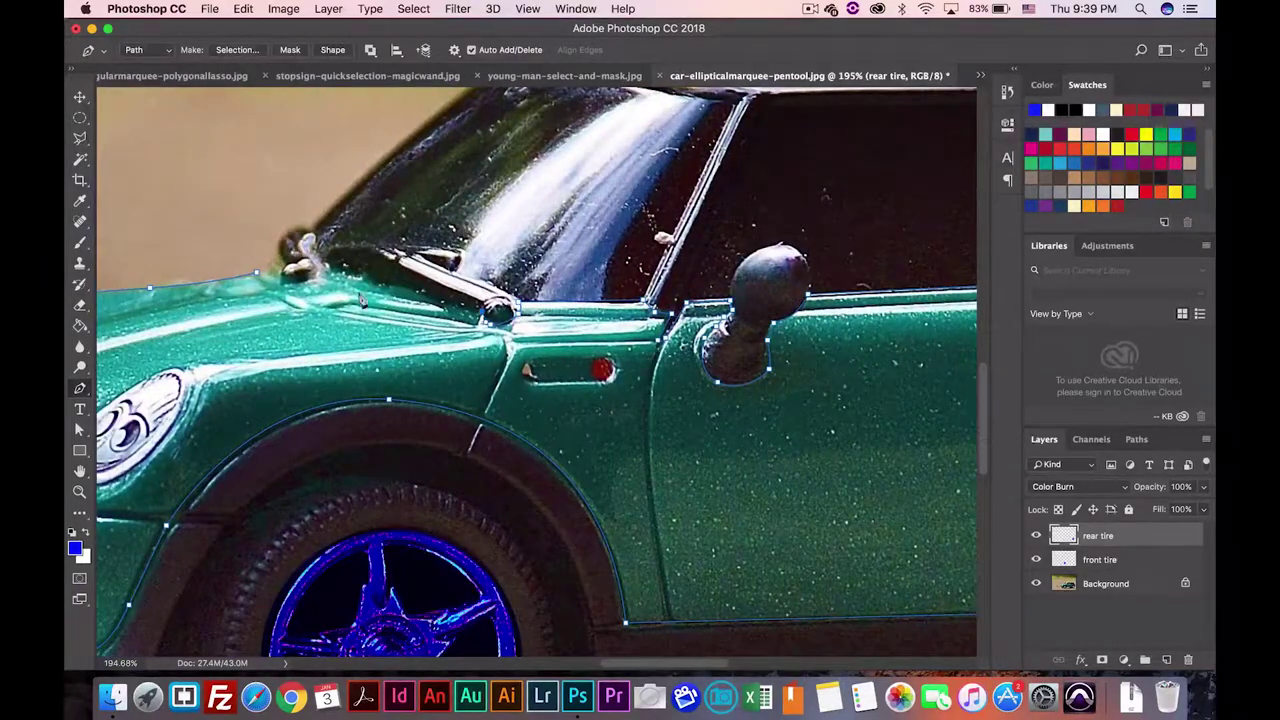
left_click(318, 276)
left_click(290, 284)
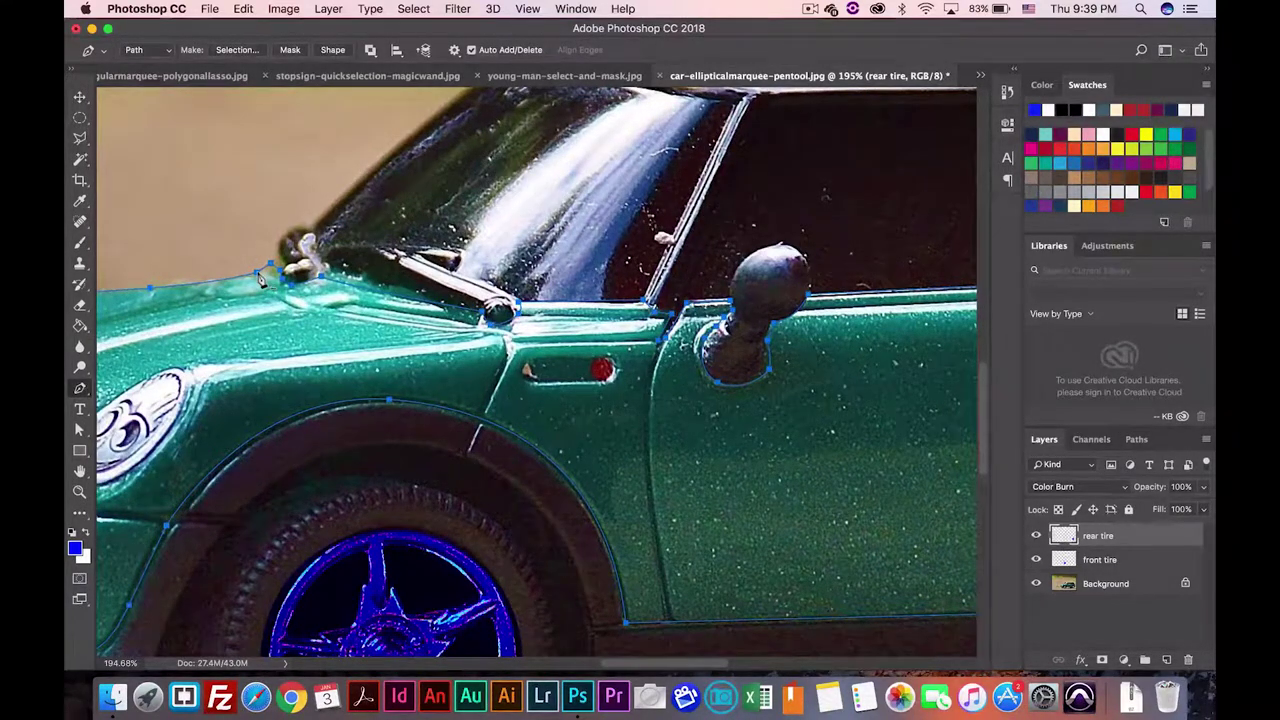
scroll(260, 290, "down", 3)
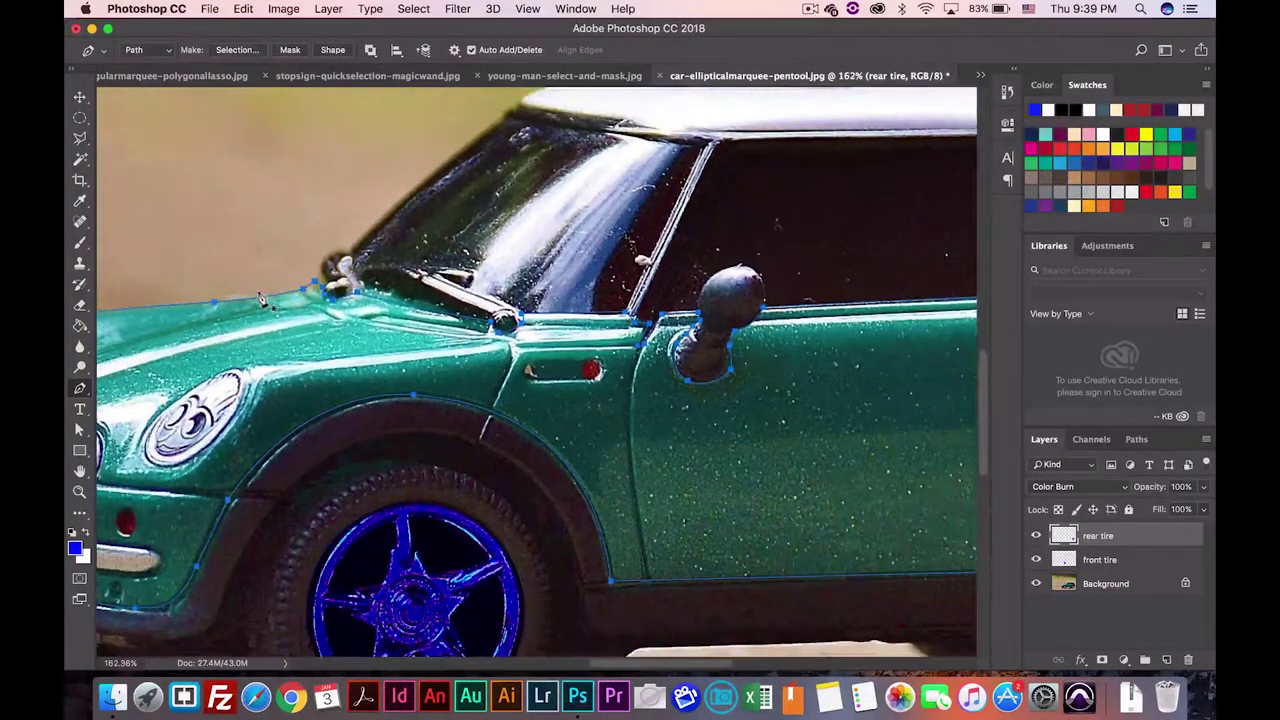
scroll(260, 300, "down", 5)
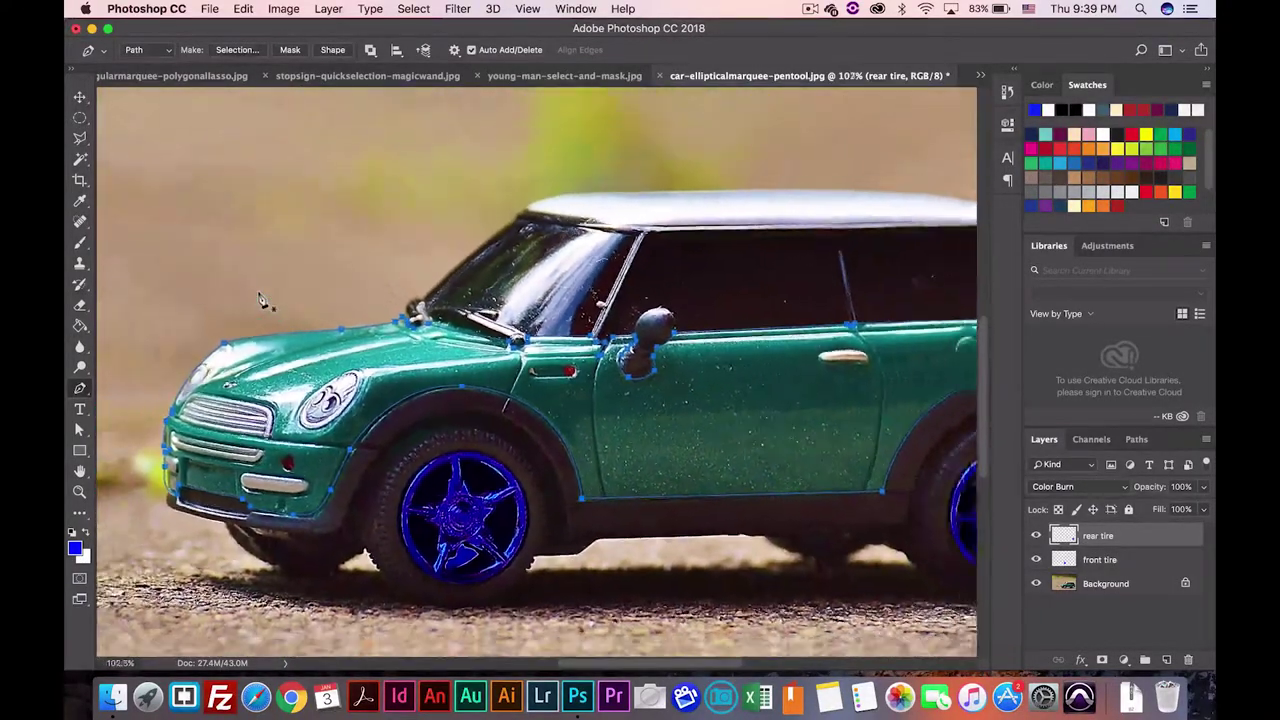
scroll(260, 300, "down", 3)
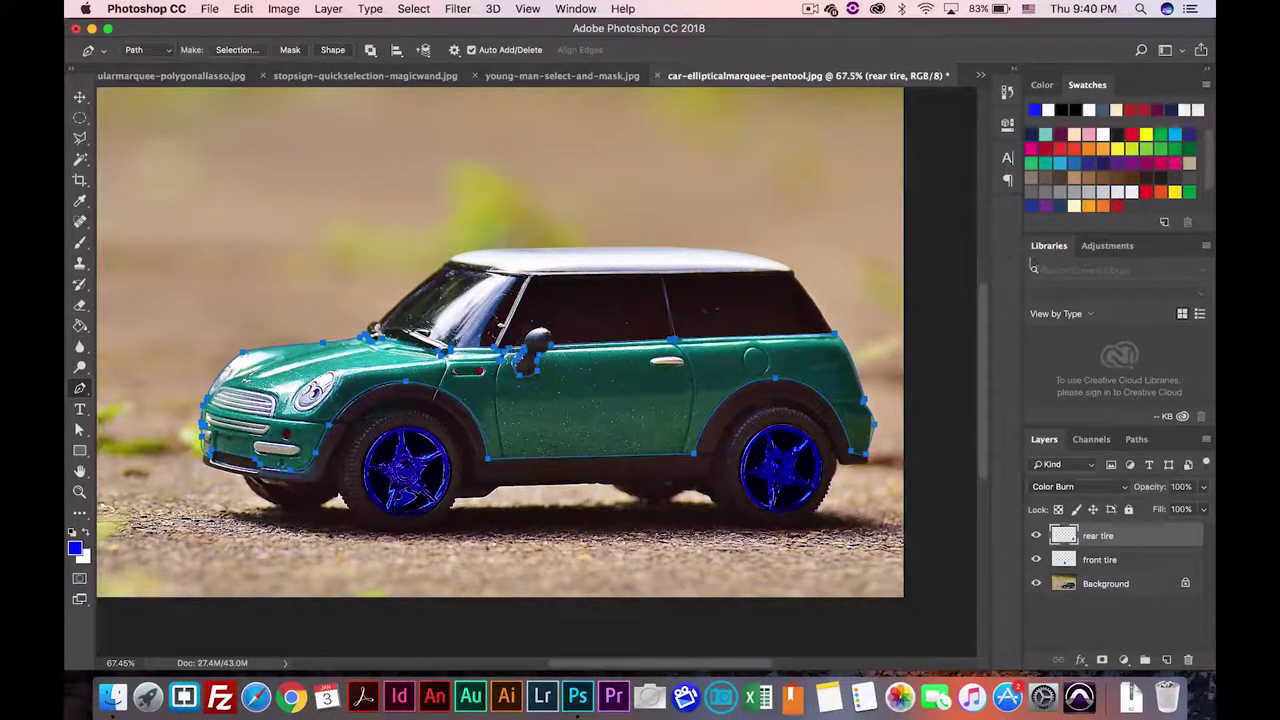
Load the car-body Work Path as a selection from the Paths panel, then return to Layers.
left_click(1137, 443)
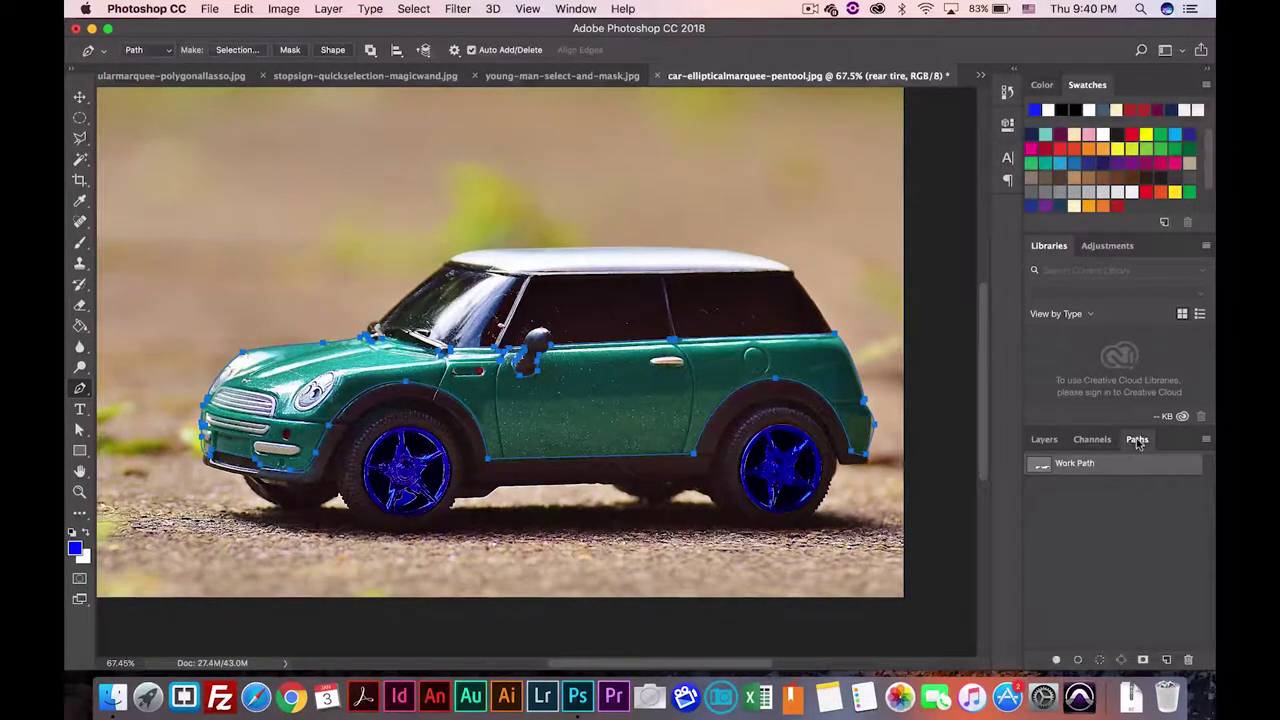
left_click(1099, 661)
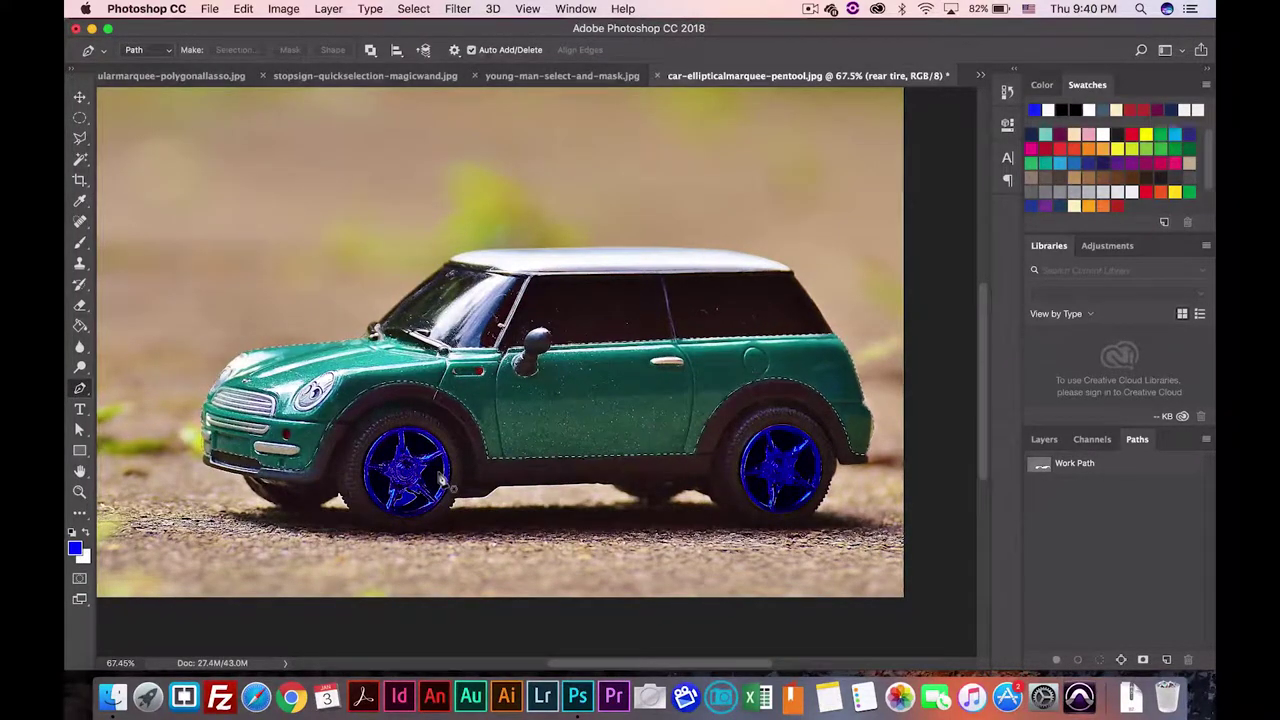
left_click(1044, 440)
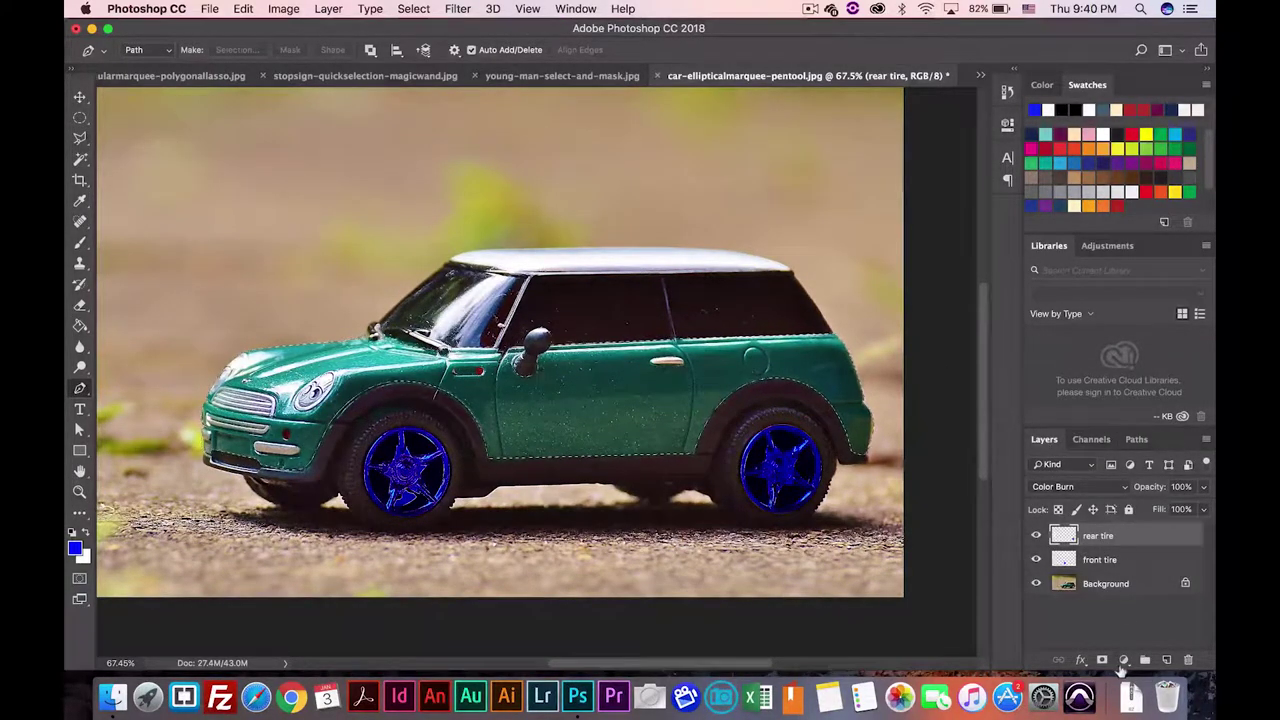
left_click(1124, 661)
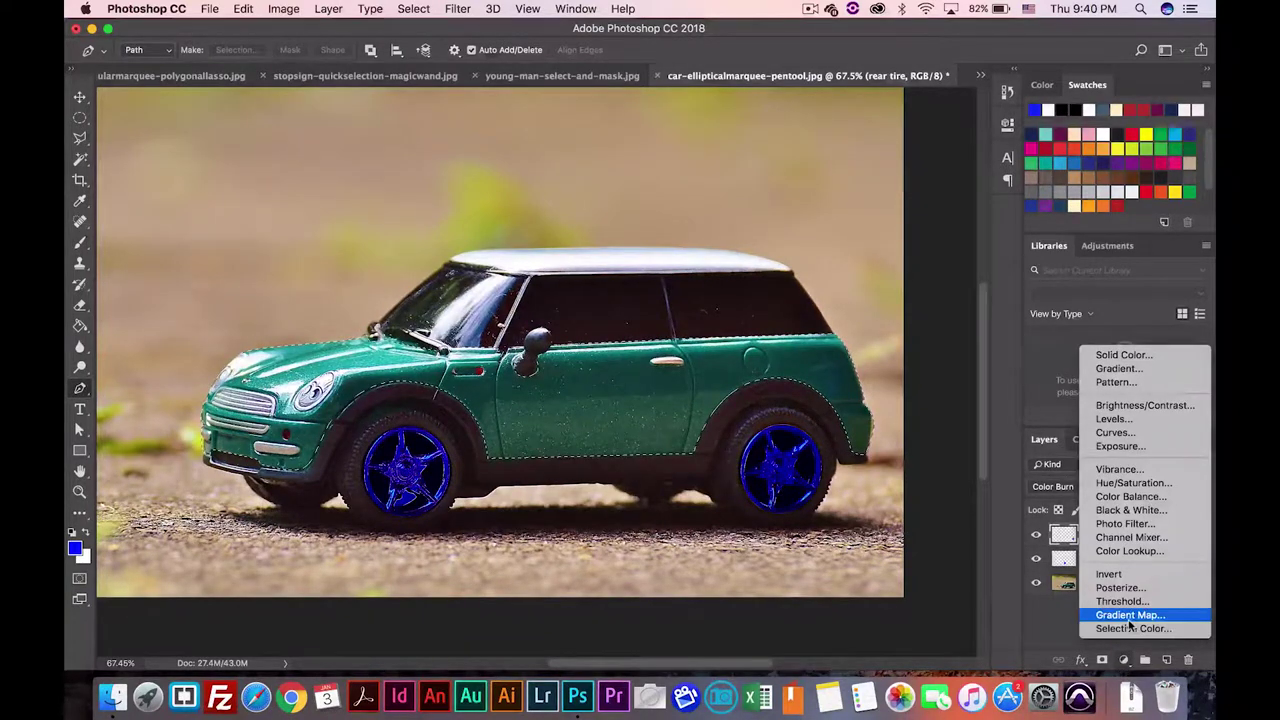
Add a blue #0012fc Solid Color fill layer set to Color Burn and target its mask.
left_click(1124, 355)
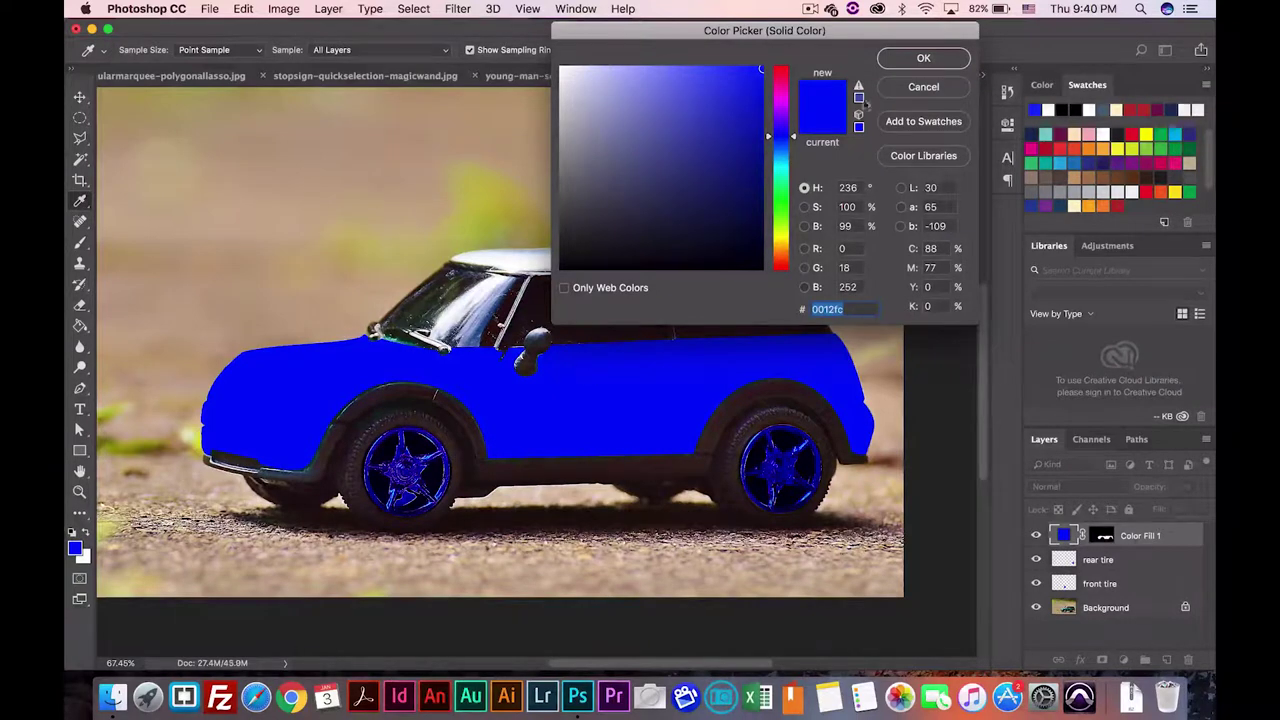
left_click(902, 60)
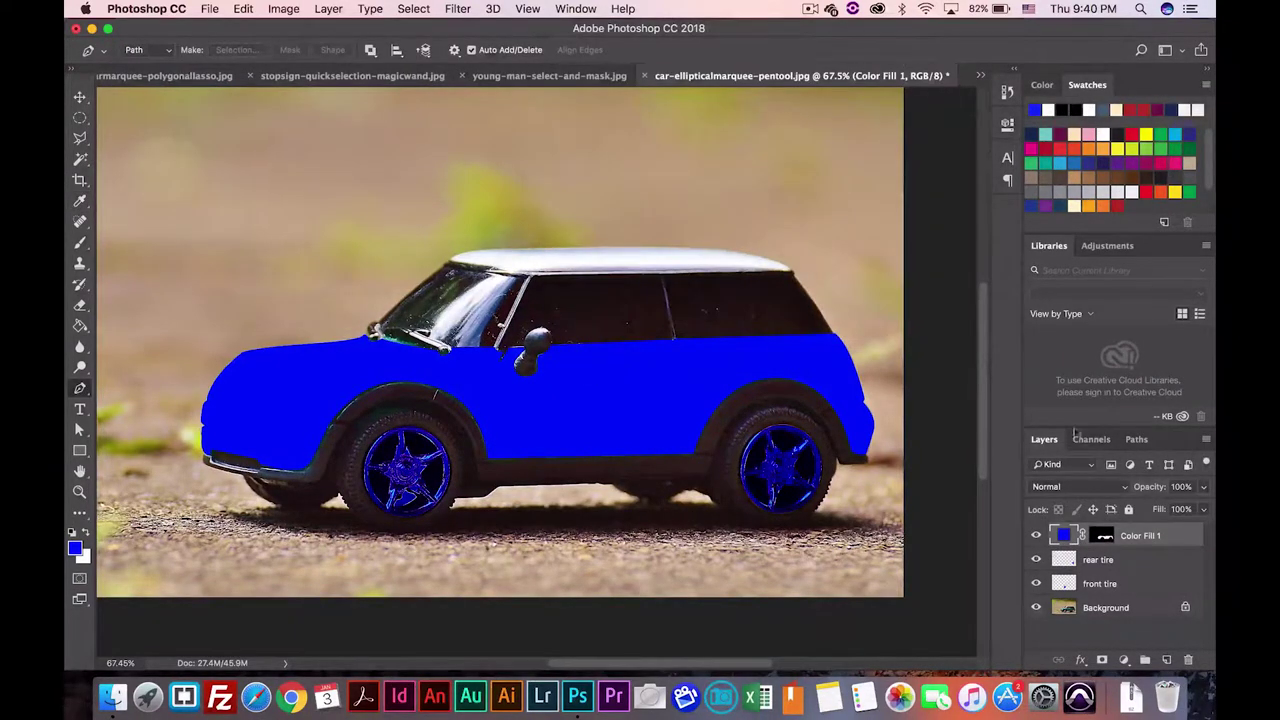
left_click(1099, 487)
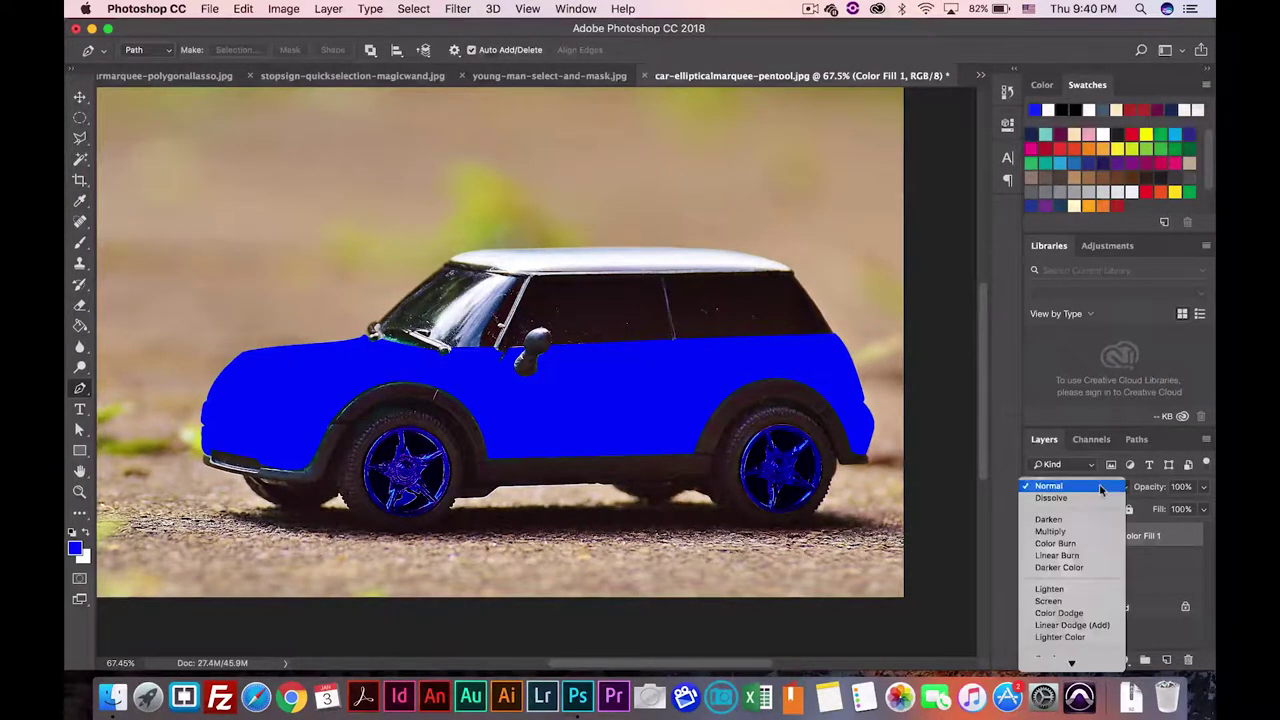
left_click(1087, 545)
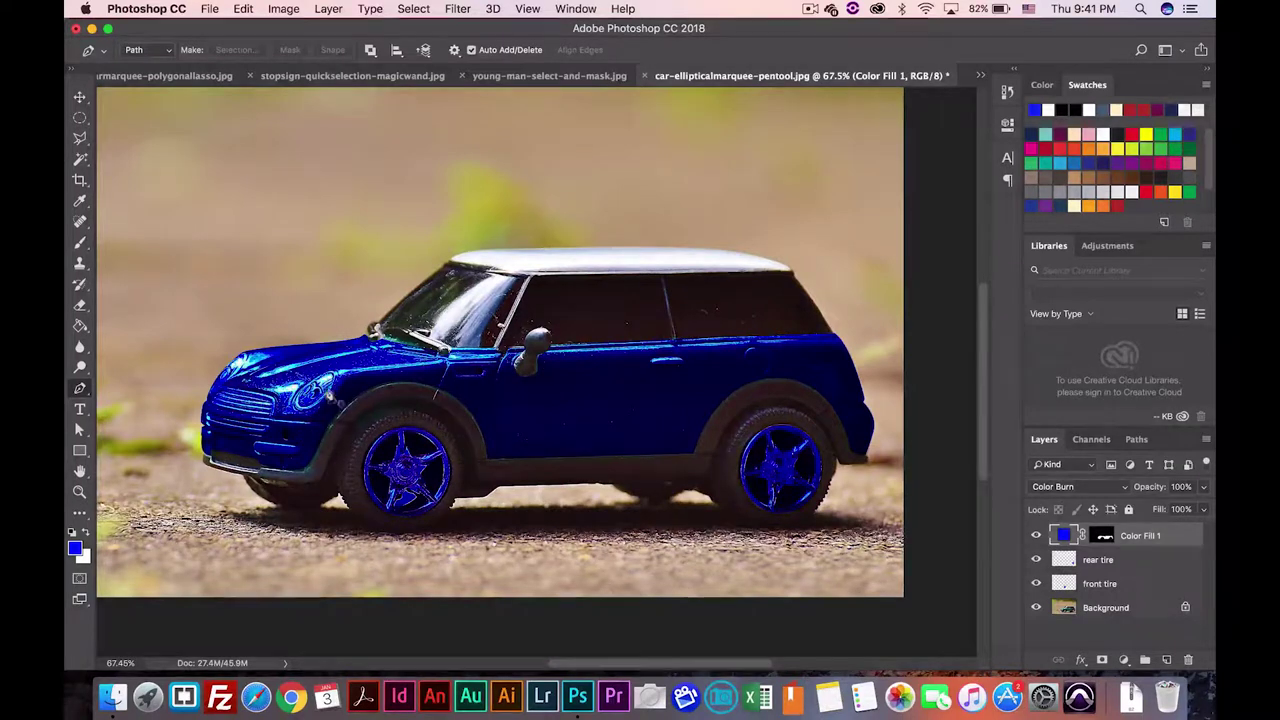
left_click(1104, 537)
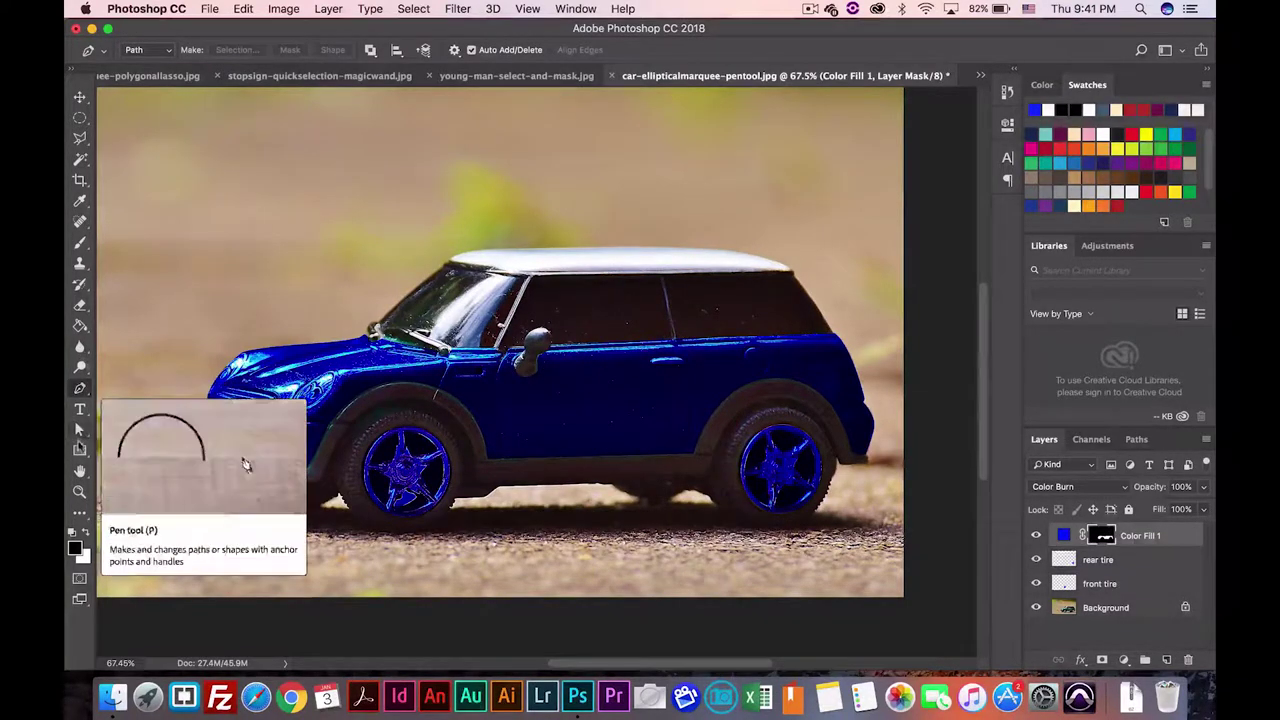
Paint on the fill mask with a smaller brush to remove the blue from both headlights.
left_click(80, 242)
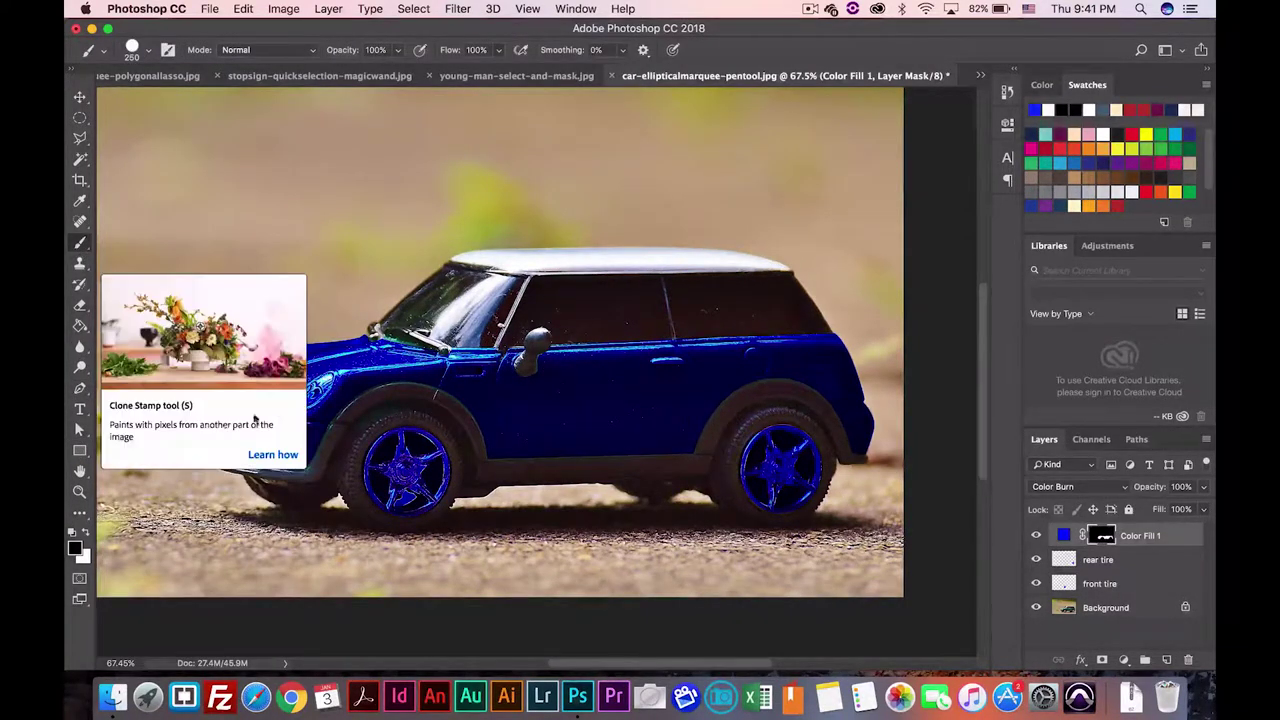
scroll(367, 396, "up", 6)
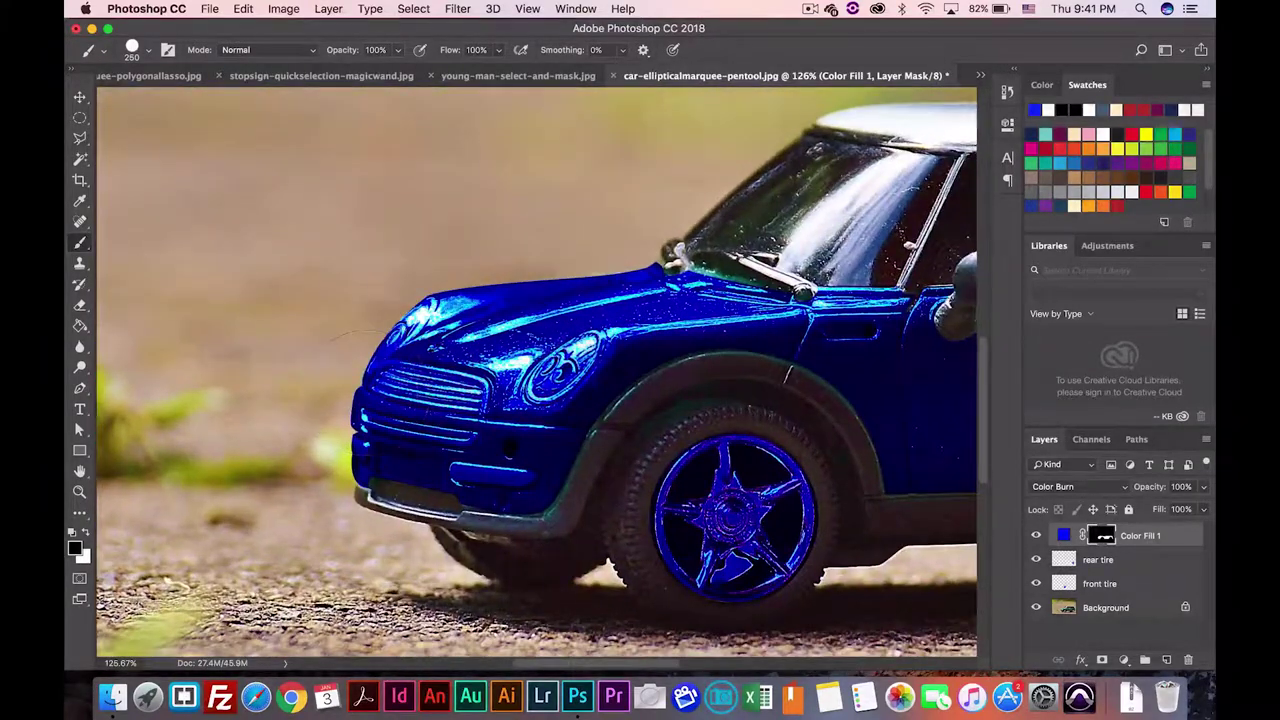
key("bracketleft")
key("bracketleft")
key("bracketleft")
key("bracketleft")
key("bracketleft")
key("bracketleft")
mouse_move(568, 366)
left_mouse_down()
mouse_move(545, 384)
mouse_move(542, 366)
mouse_move(594, 350)
mouse_move(547, 392)
mouse_move(584, 368)
left_mouse_up()
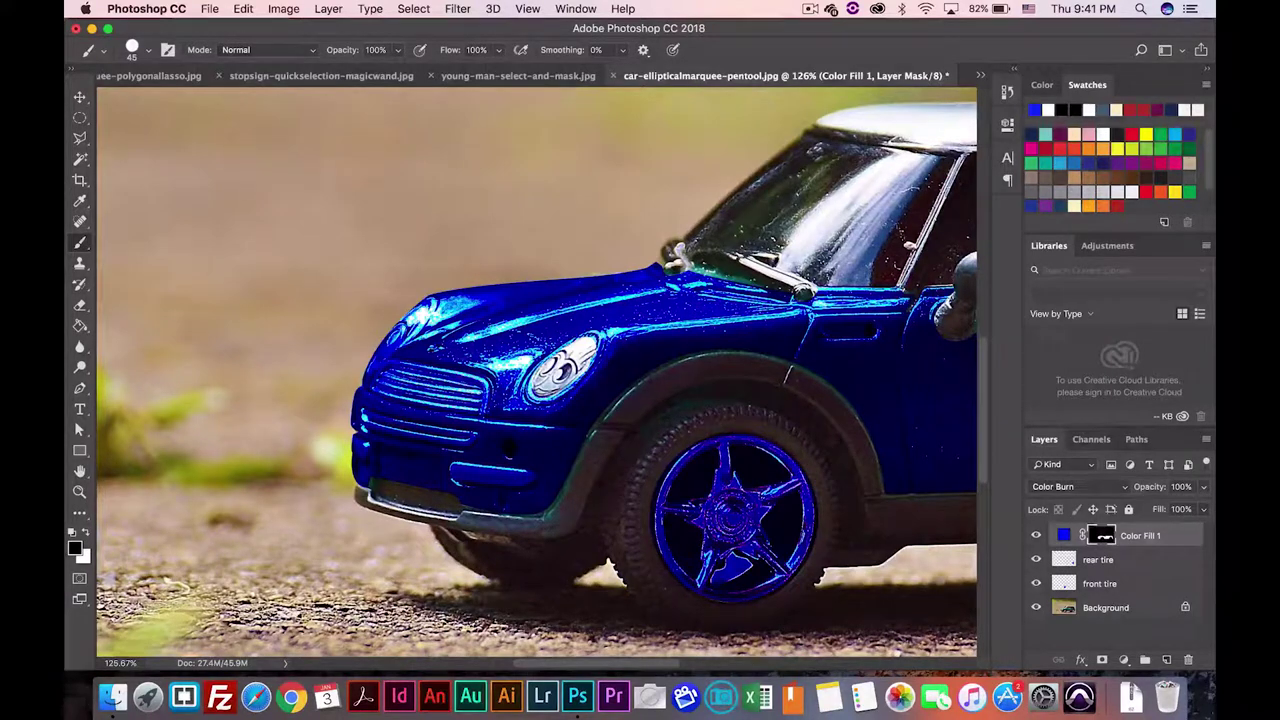
key("bracketleft")
mouse_move(425, 312)
left_mouse_down()
mouse_move(377, 361)
mouse_move(386, 345)
mouse_move(411, 315)
mouse_move(380, 372)
left_mouse_up()
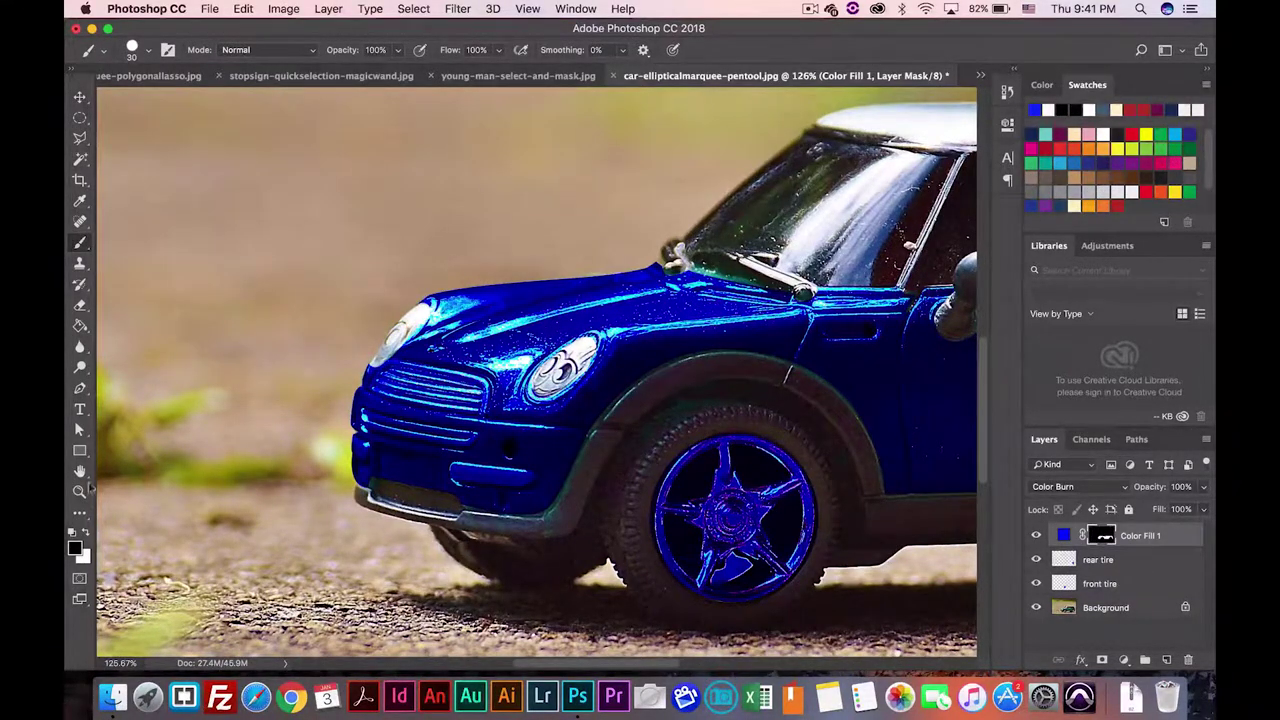
Paint over the lower grille bar and the bumper's left end to restore their silver.
left_click(88, 539)
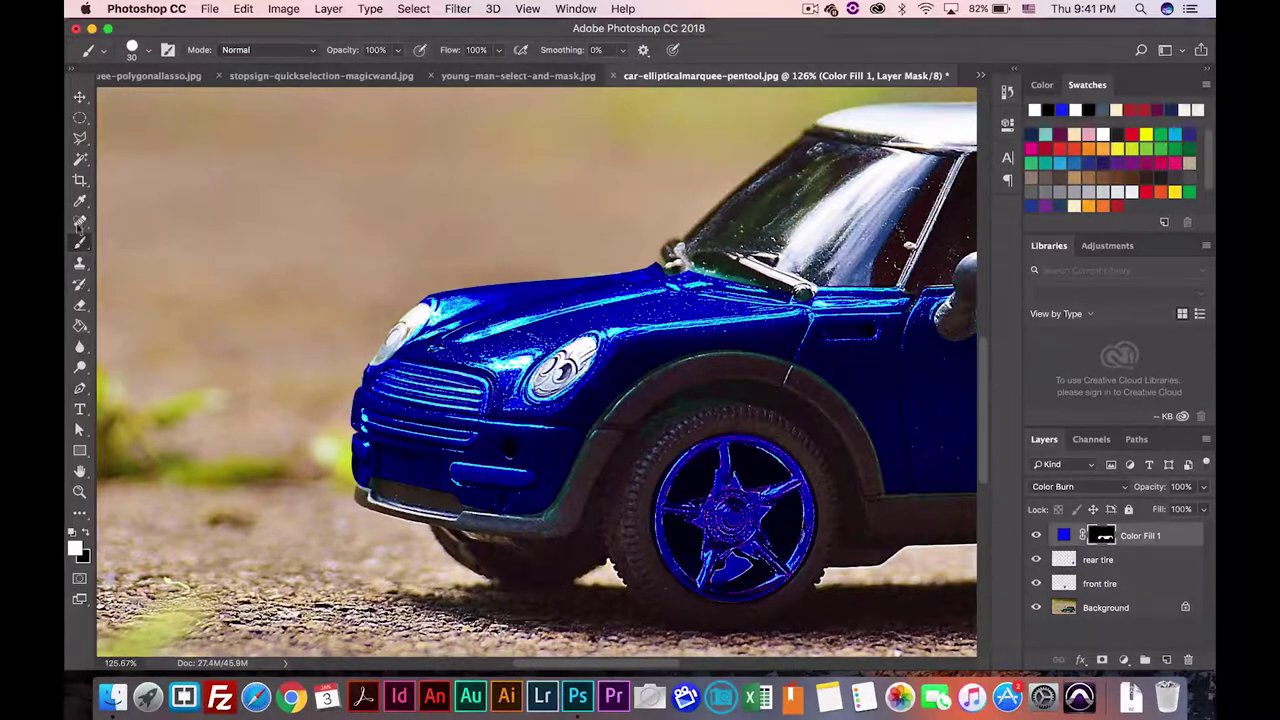
left_click(86, 532)
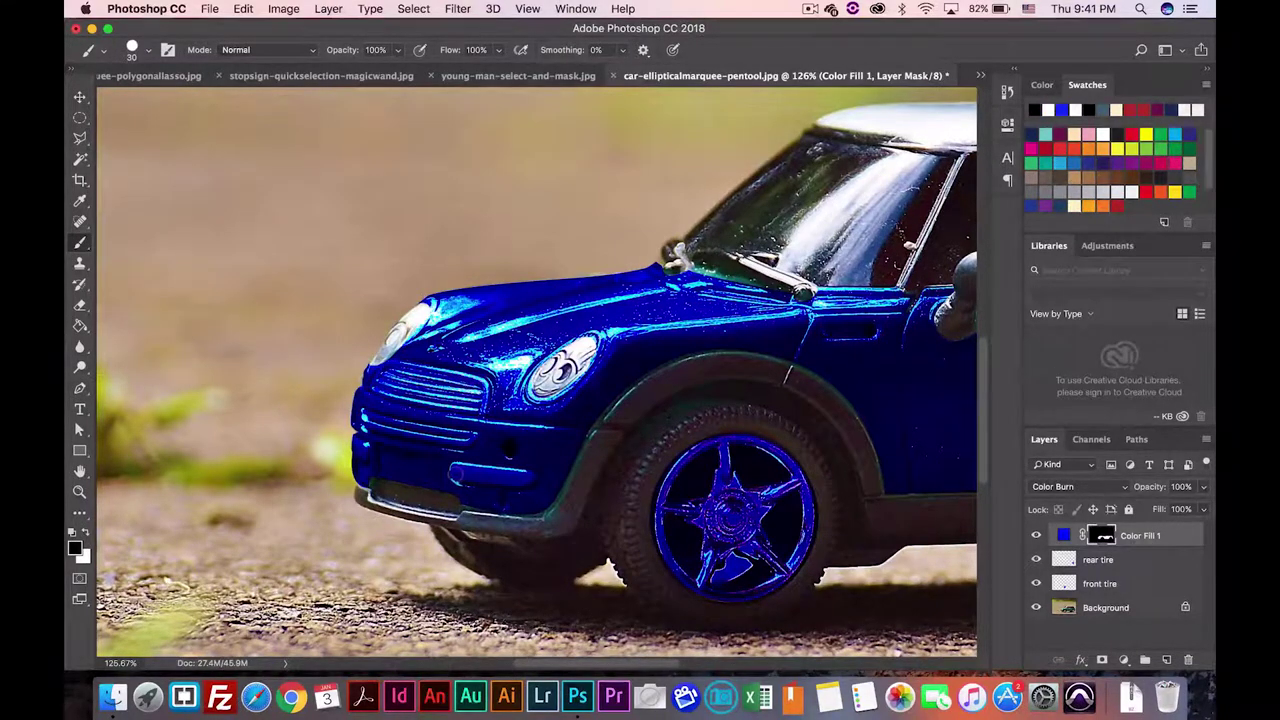
left_click_drag(456, 474, 524, 477)
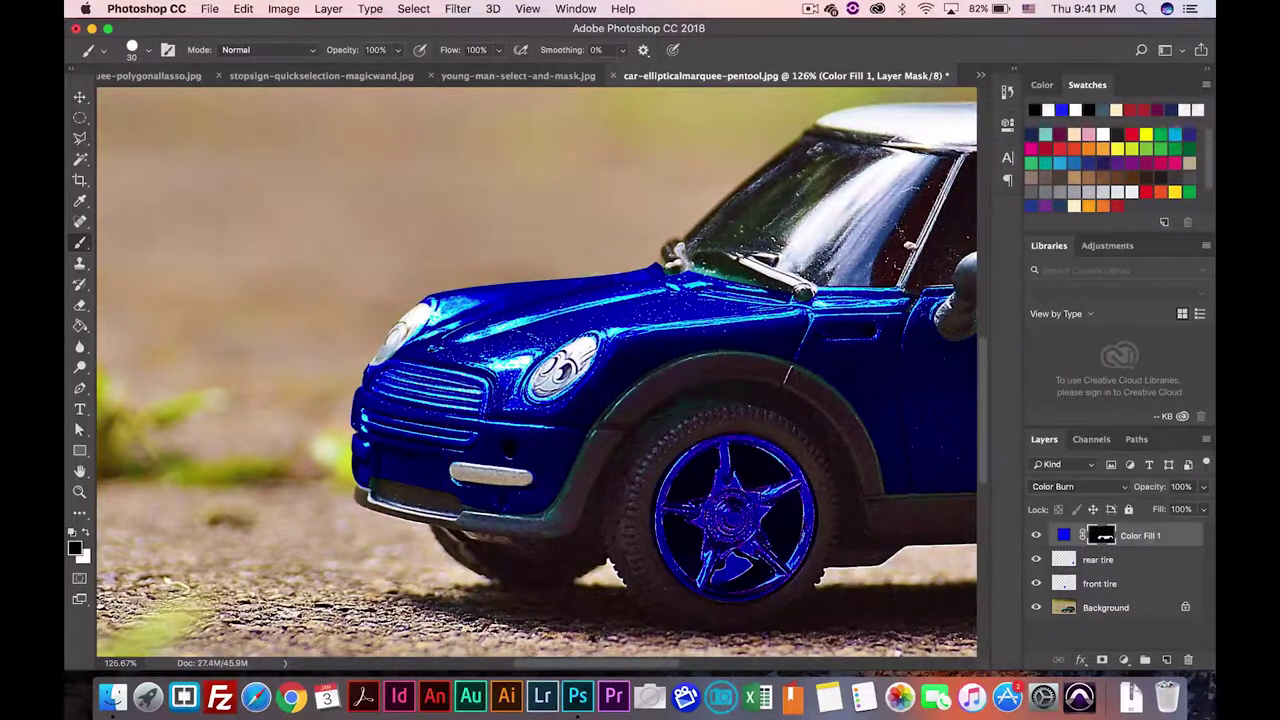
left_click_drag(366, 449, 355, 449)
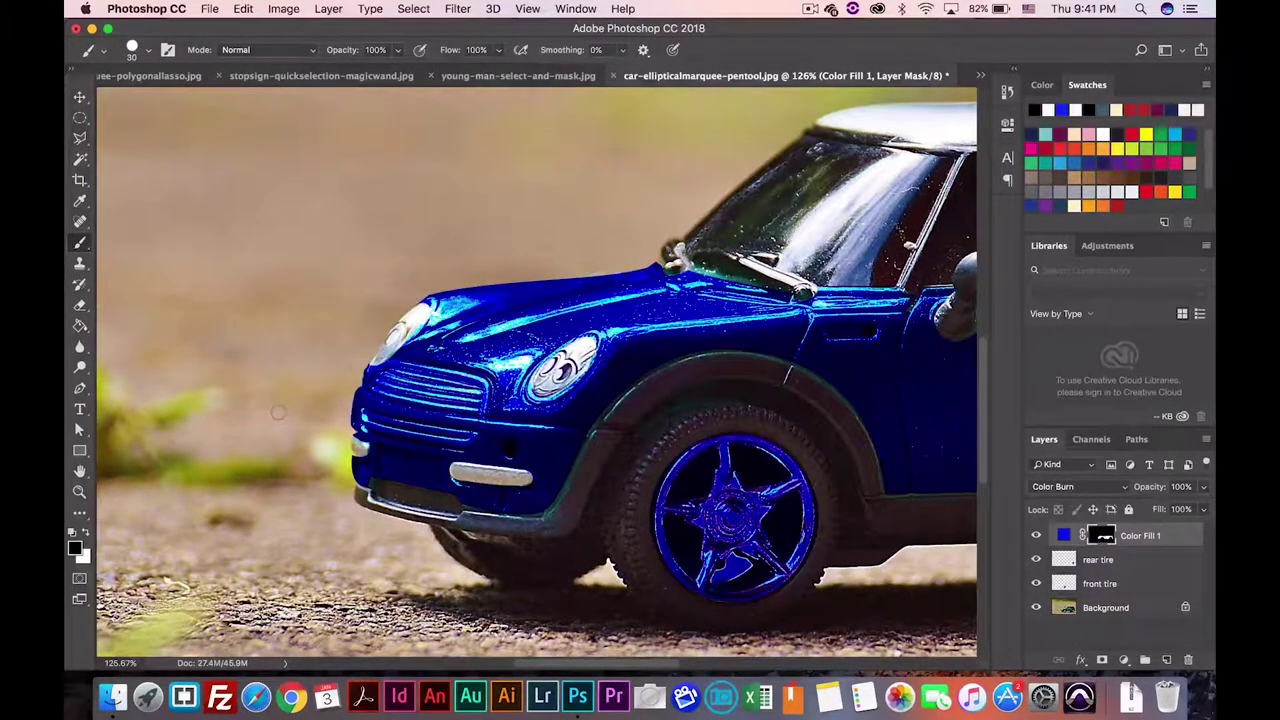
scroll(278, 411, "down", 5)
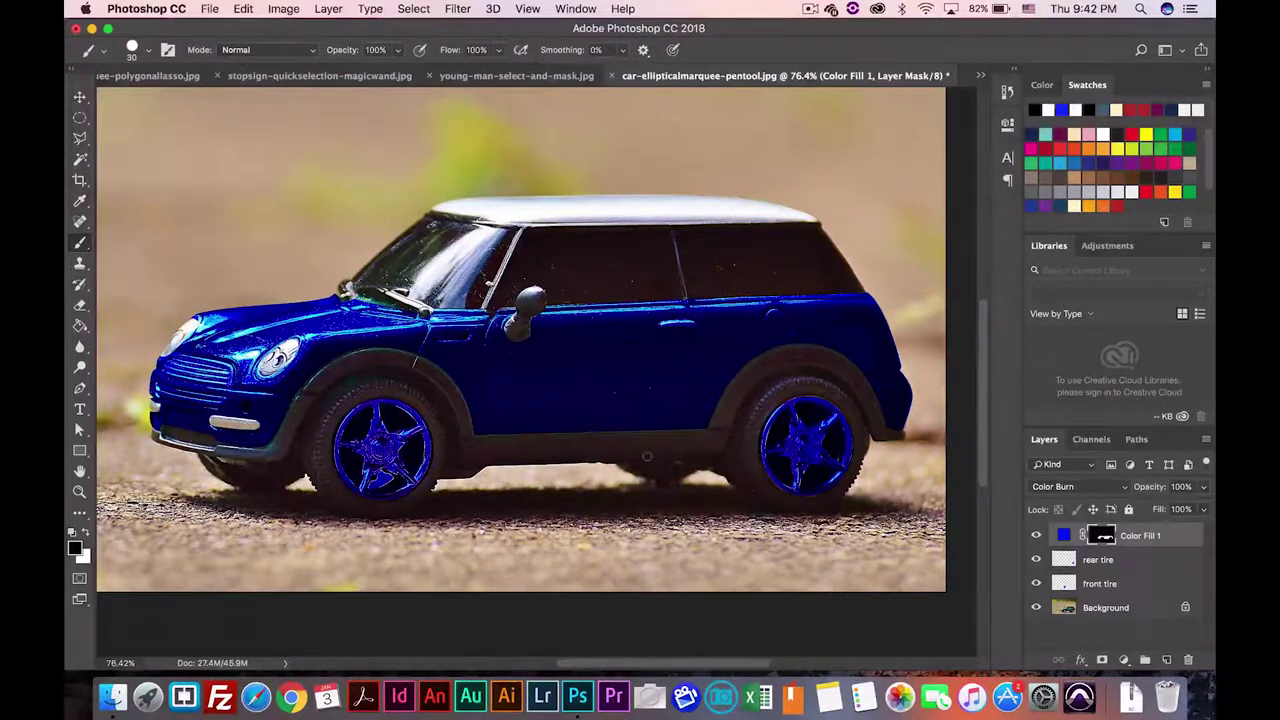
scroll(647, 456, "down", 5)
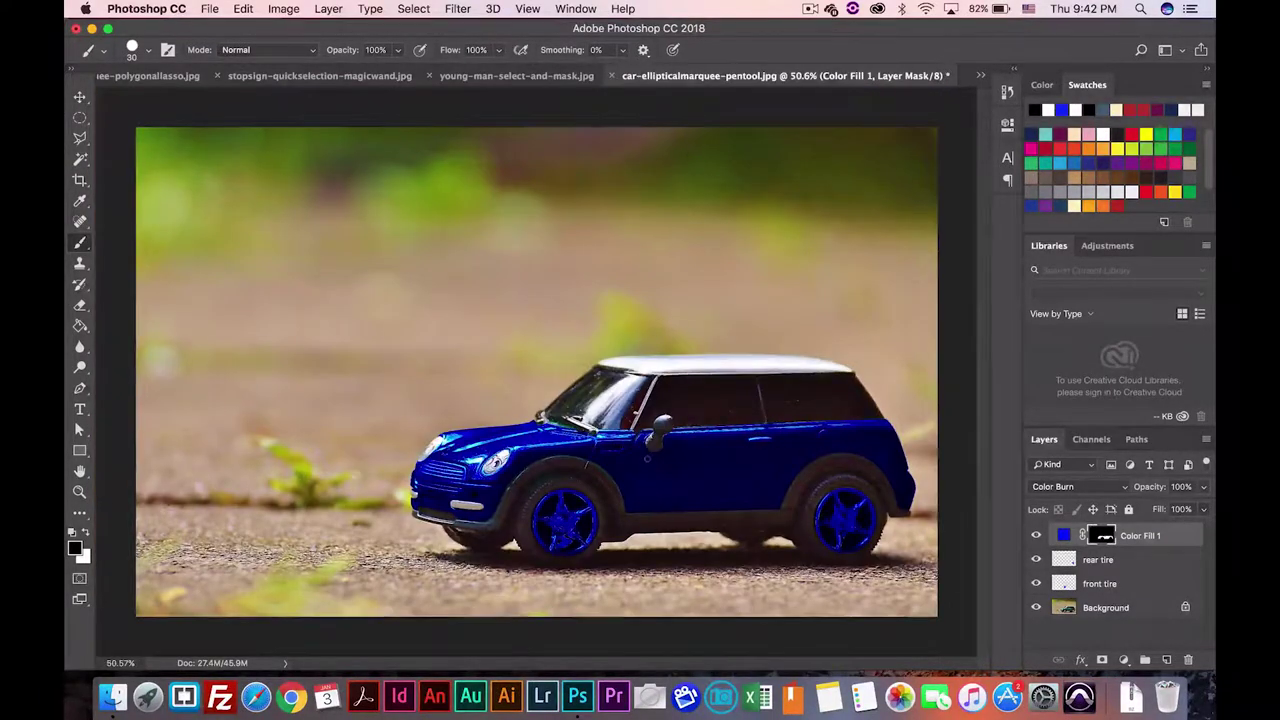
scroll(647, 456, "down", 1)
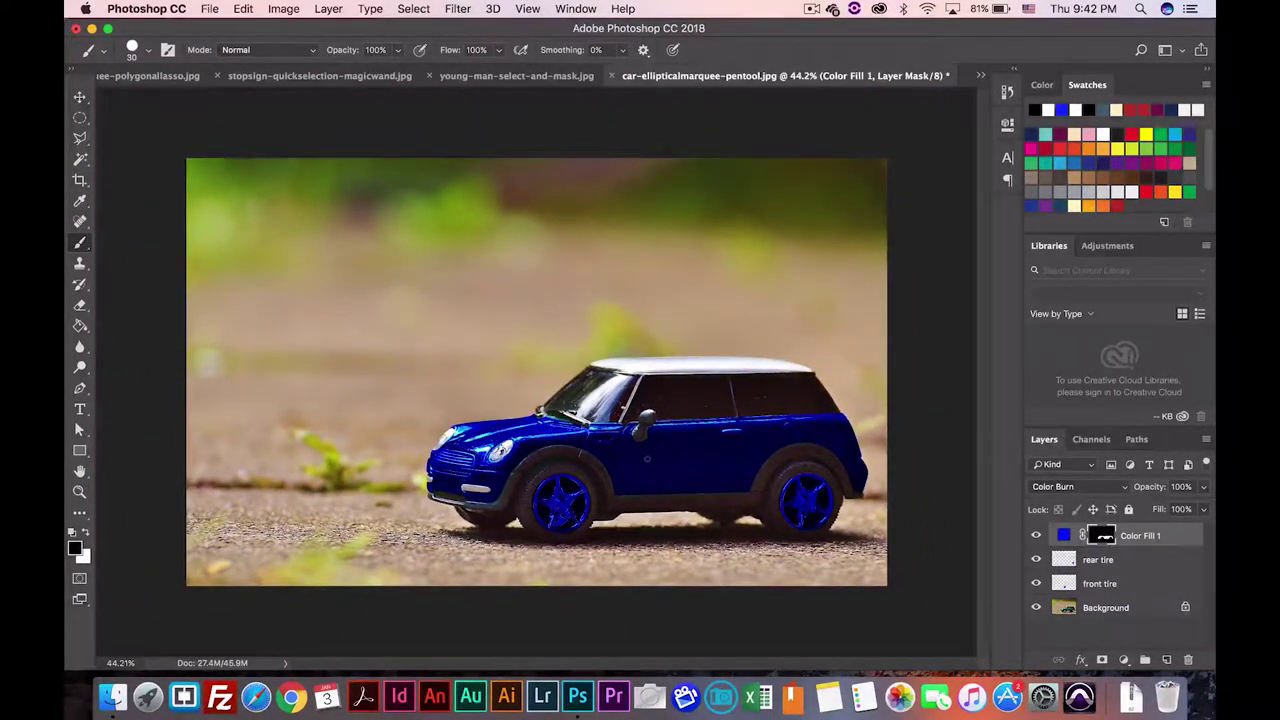